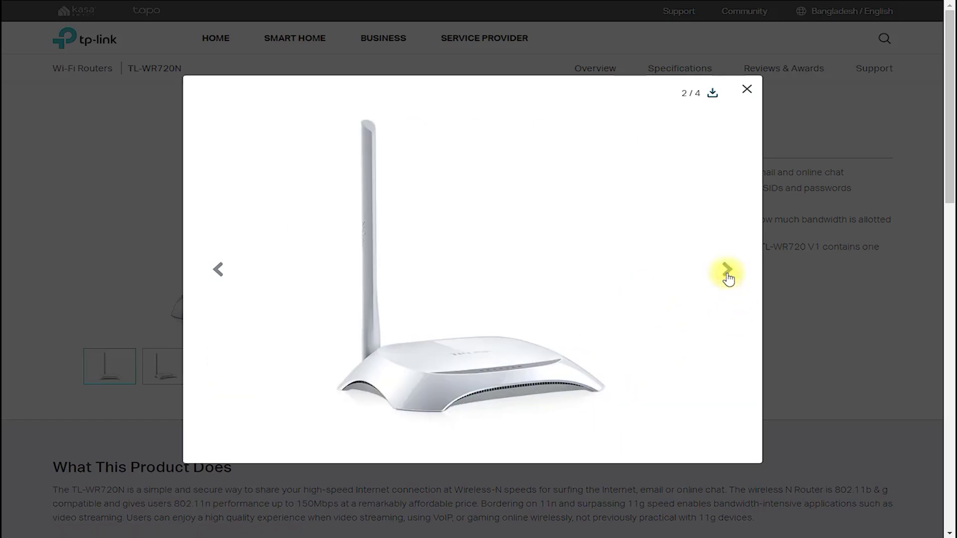
{"action": "left_click", "coordinate": [728, 271]}
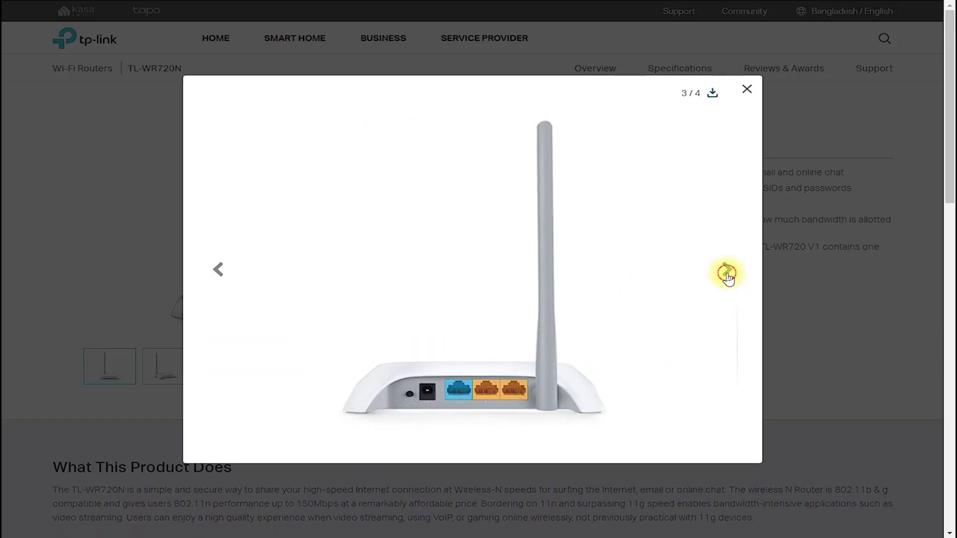
Cycle through the TL-WR720N product photos back to the first one and close the gallery.
{"action": "left_click", "coordinate": [727, 273]}
{"action": "left_click", "coordinate": [728, 273]}
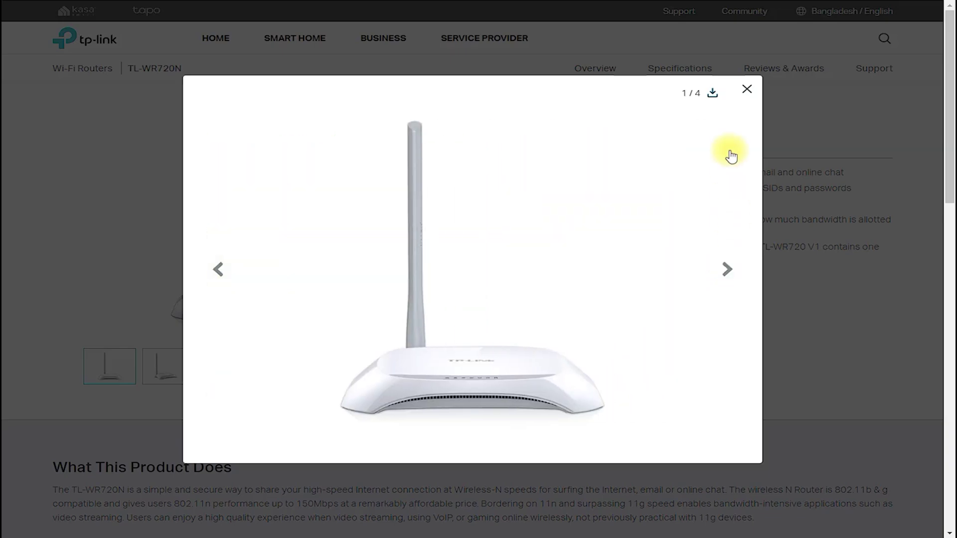
{"action": "left_click", "coordinate": [747, 90]}
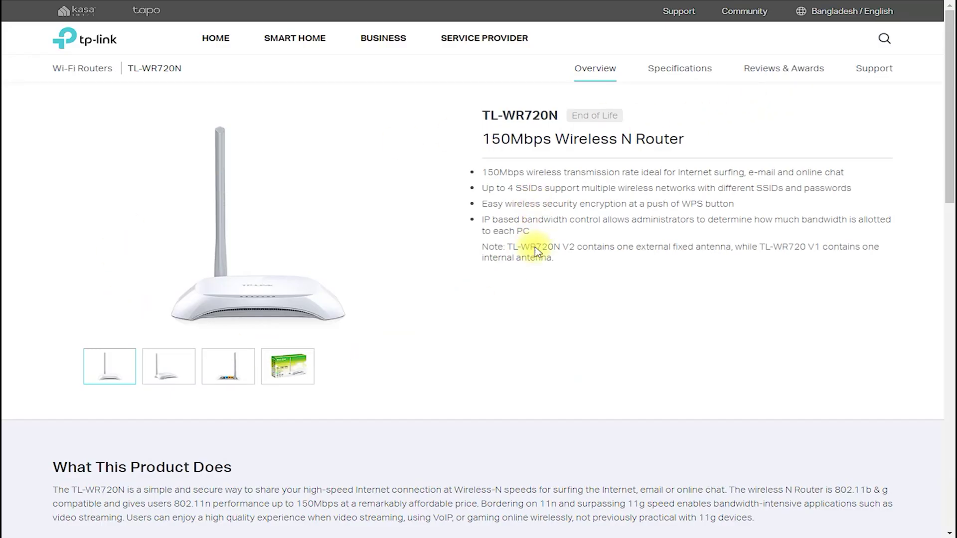
Scroll down through the TL-WR720N product overview features.
{"action": "scroll", "coordinate": [536, 280], "scroll_direction": "down", "scroll_amount": 3}
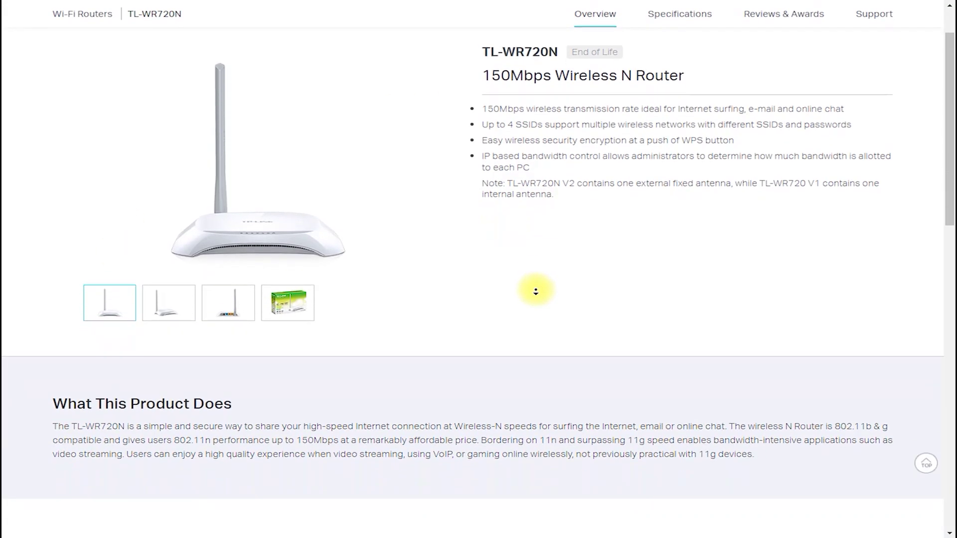
{"action": "scroll", "coordinate": [536, 291], "scroll_direction": "down", "scroll_amount": 4}
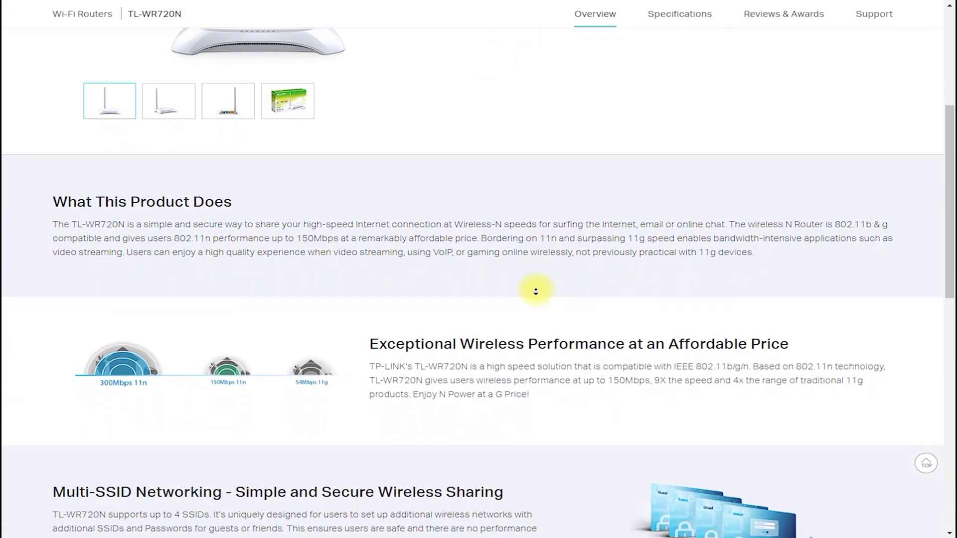
{"action": "scroll", "coordinate": [536, 292], "scroll_direction": "down", "scroll_amount": 4}
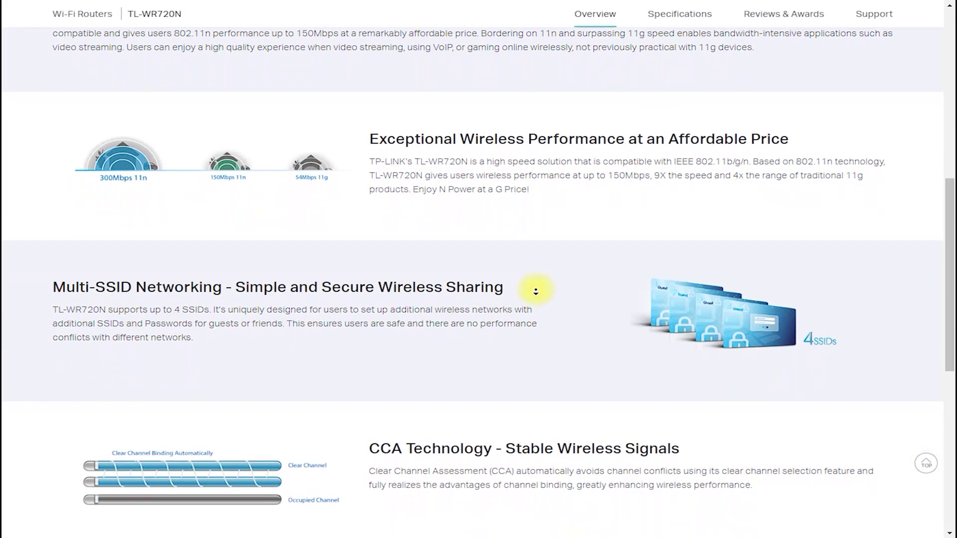
{"action": "scroll", "coordinate": [535, 292], "scroll_direction": "down", "scroll_amount": 4}
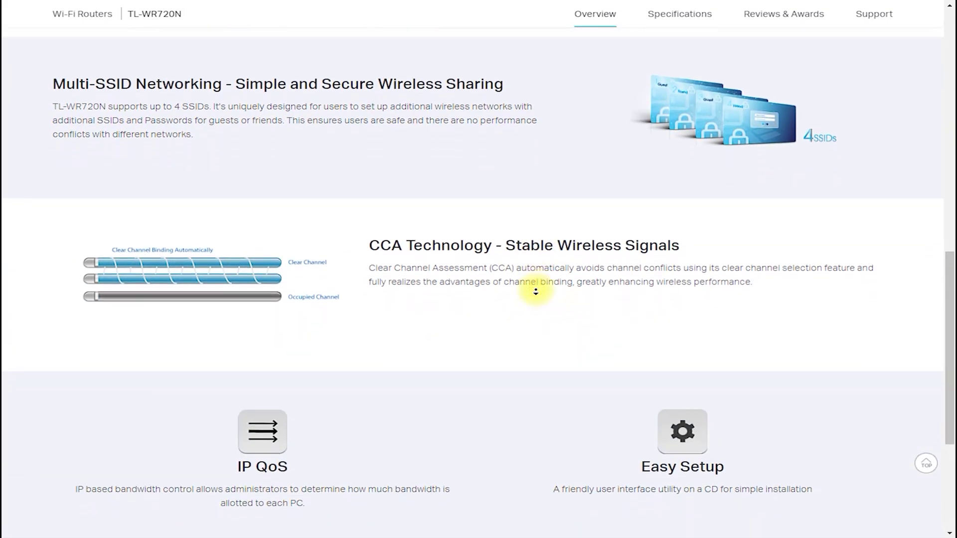
{"action": "scroll", "coordinate": [536, 291], "scroll_direction": "down", "scroll_amount": 2}
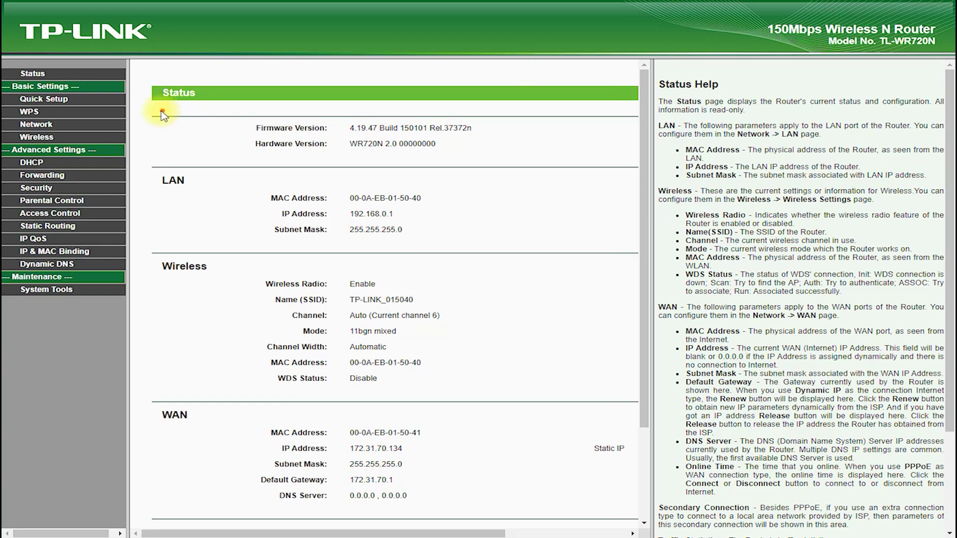
Circle the Status heading and router model banner in red, then clear the annotations.
{"action": "mouse_move", "coordinate": [162, 110]}
{"action": "left_mouse_down"}
{"action": "mouse_move", "coordinate": [150, 75]}
{"action": "mouse_move", "coordinate": [264, 134]}
{"action": "left_mouse_up"}
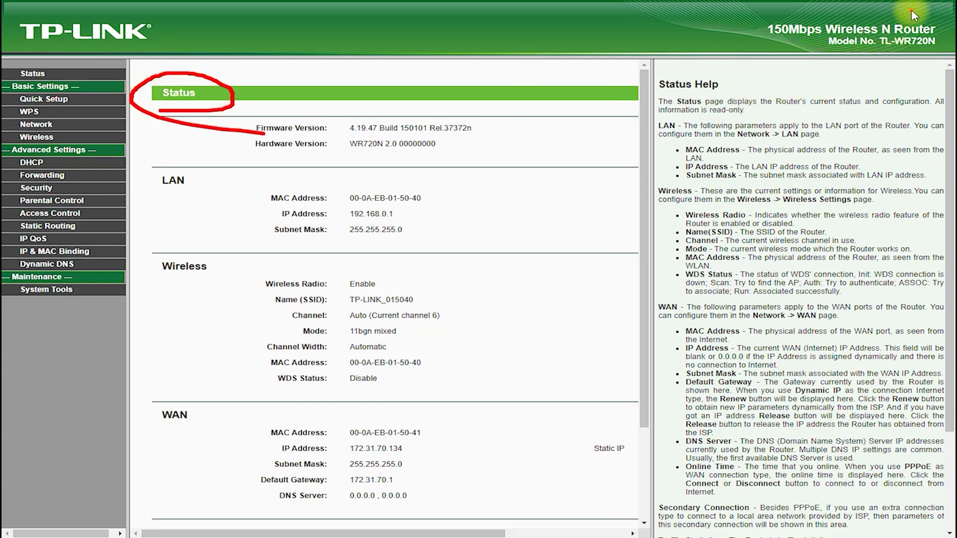
{"action": "mouse_move", "coordinate": [912, 11]}
{"action": "left_mouse_down"}
{"action": "mouse_move", "coordinate": [715, 67]}
{"action": "mouse_move", "coordinate": [956, 102]}
{"action": "left_mouse_up"}
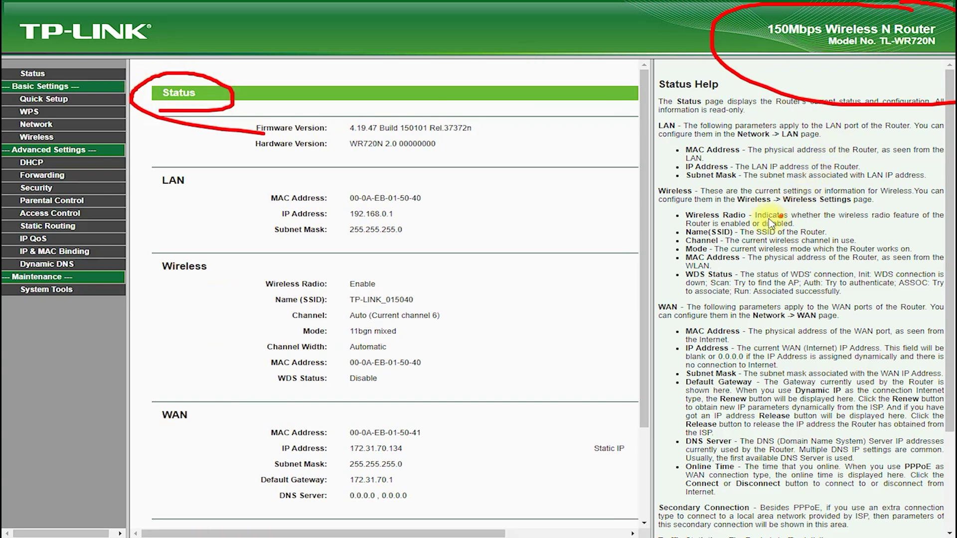
{"action": "key", "text": "Escape"}
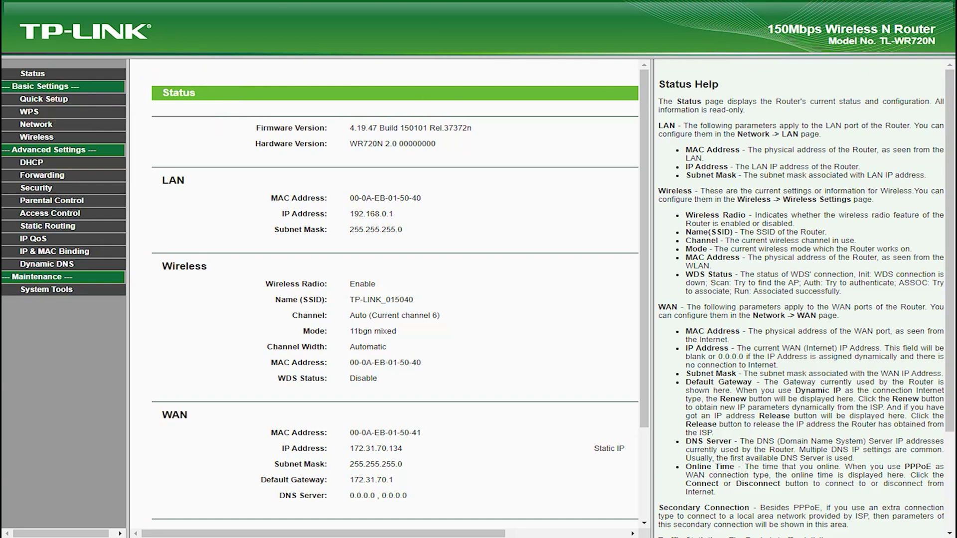
Start Quick Setup, reach the WAN connection type choices and circle the four options.
{"action": "left_click", "coordinate": [37, 102]}
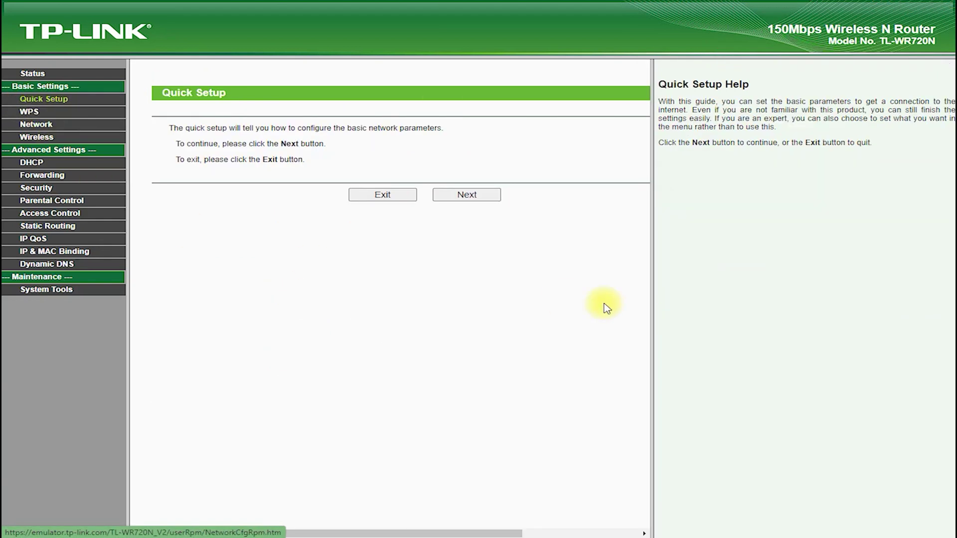
{"action": "left_click", "coordinate": [471, 199]}
{"action": "left_click_drag", "start_coordinate": [653, 246], "coordinate": [775, 245]}
{"action": "mouse_move", "coordinate": [249, 148]}
{"action": "left_mouse_down"}
{"action": "mouse_move", "coordinate": [157, 159]}
{"action": "mouse_move", "coordinate": [299, 221]}
{"action": "mouse_move", "coordinate": [167, 145]}
{"action": "left_mouse_up"}
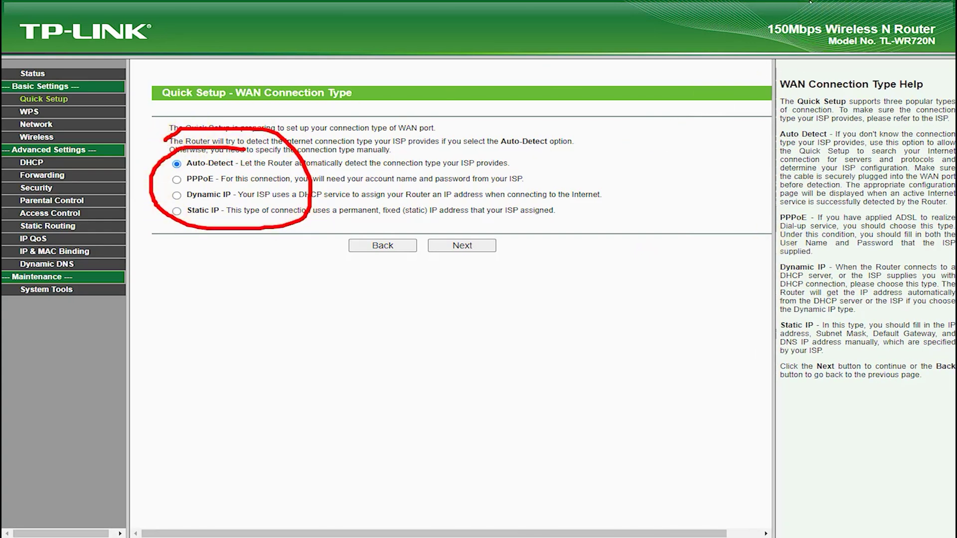
Try the PPPoE and Auto-Detect paths, then choose Static IP and view its settings step.
{"action": "left_click", "coordinate": [462, 245]}
{"action": "left_click", "coordinate": [390, 199]}
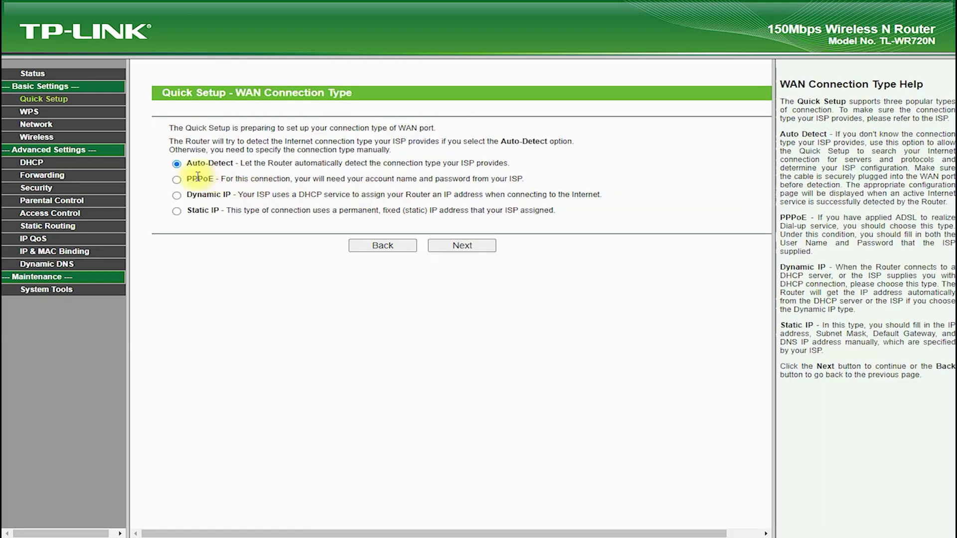
{"action": "left_click", "coordinate": [462, 246]}
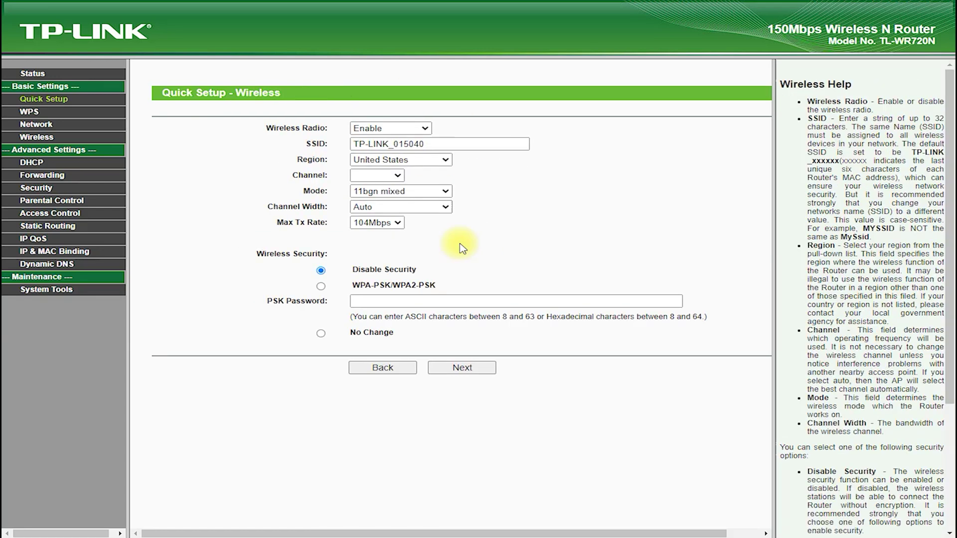
{"action": "left_click", "coordinate": [397, 370]}
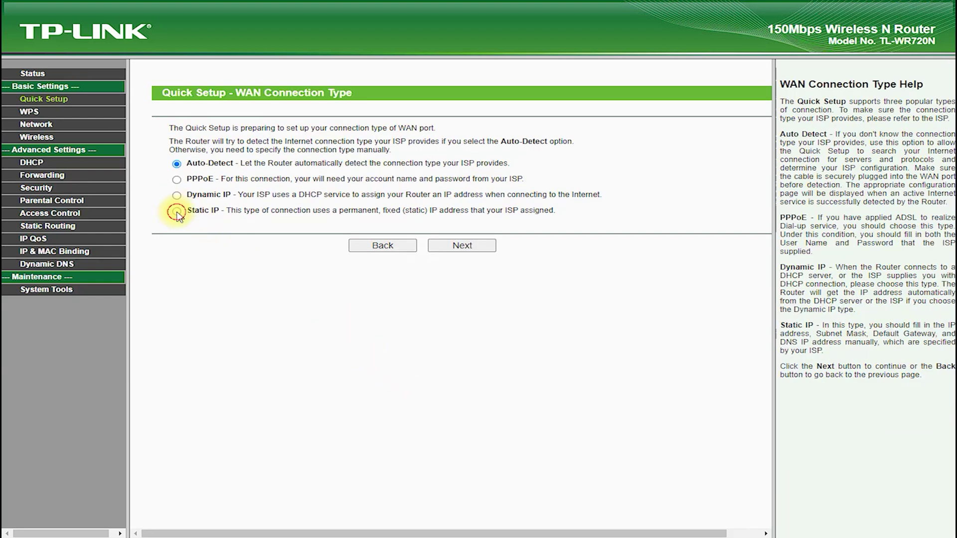
{"action": "left_click", "coordinate": [177, 211]}
{"action": "left_click", "coordinate": [456, 245]}
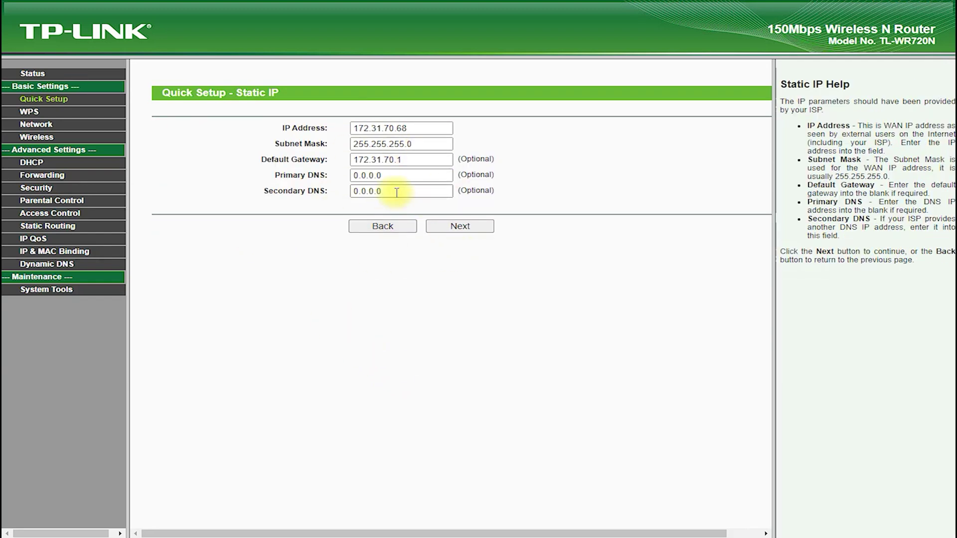
{"action": "left_click", "coordinate": [383, 226]}
Review the WPS page, marking its title and SSID status, then select the LAN IP address.
{"action": "left_click", "coordinate": [29, 112]}
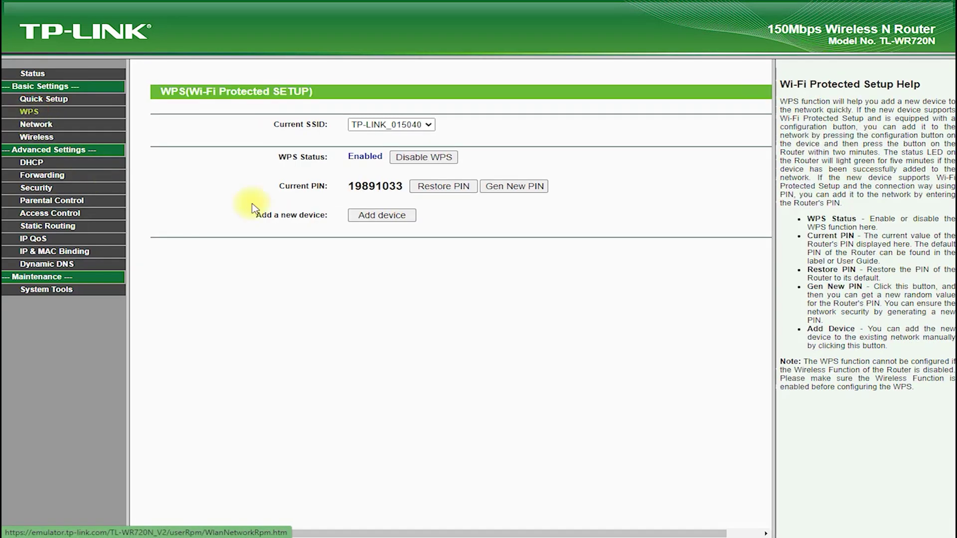
{"action": "left_click_drag", "start_coordinate": [64, 113], "coordinate": [164, 107]}
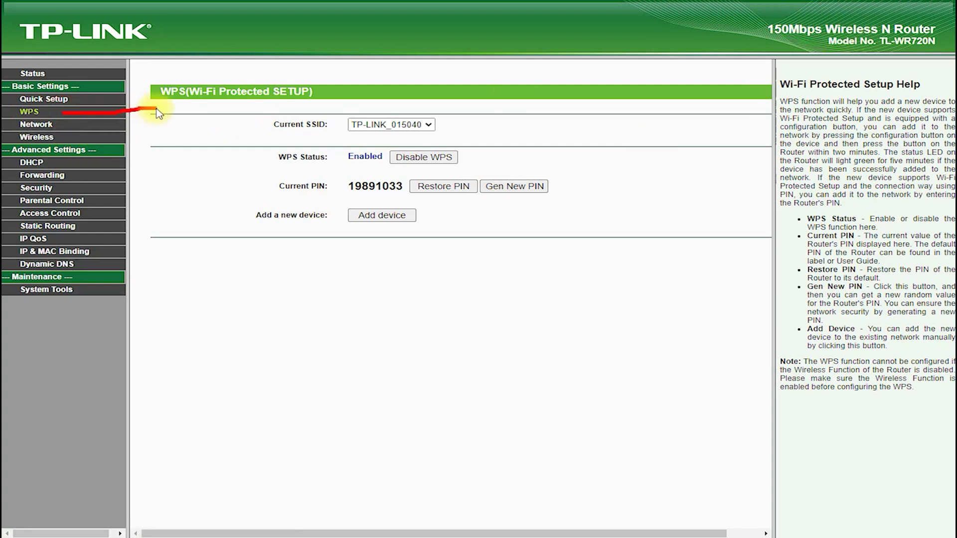
{"action": "mouse_move", "coordinate": [431, 112]}
{"action": "left_mouse_down"}
{"action": "mouse_move", "coordinate": [297, 105]}
{"action": "mouse_move", "coordinate": [483, 80]}
{"action": "mouse_move", "coordinate": [377, 101]}
{"action": "left_mouse_up"}
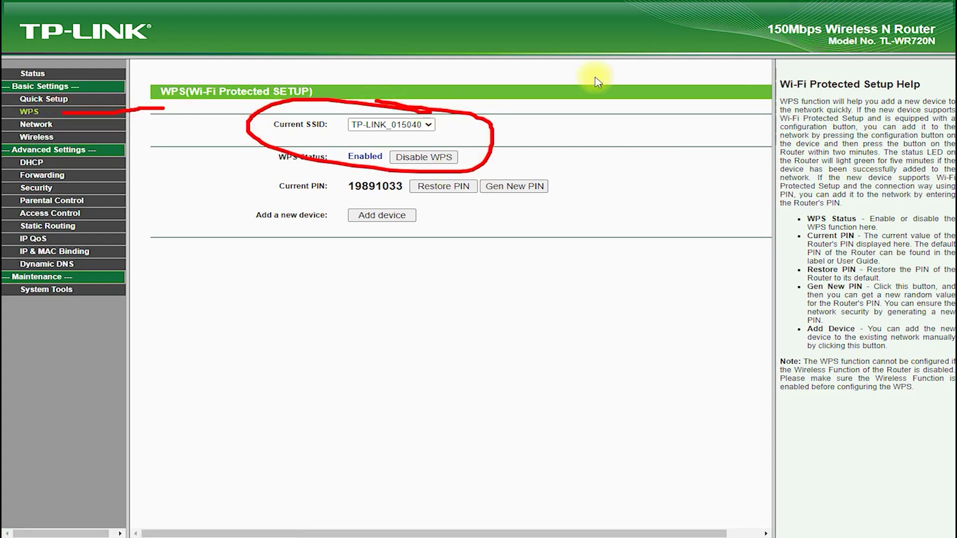
{"action": "left_click", "coordinate": [37, 124]}
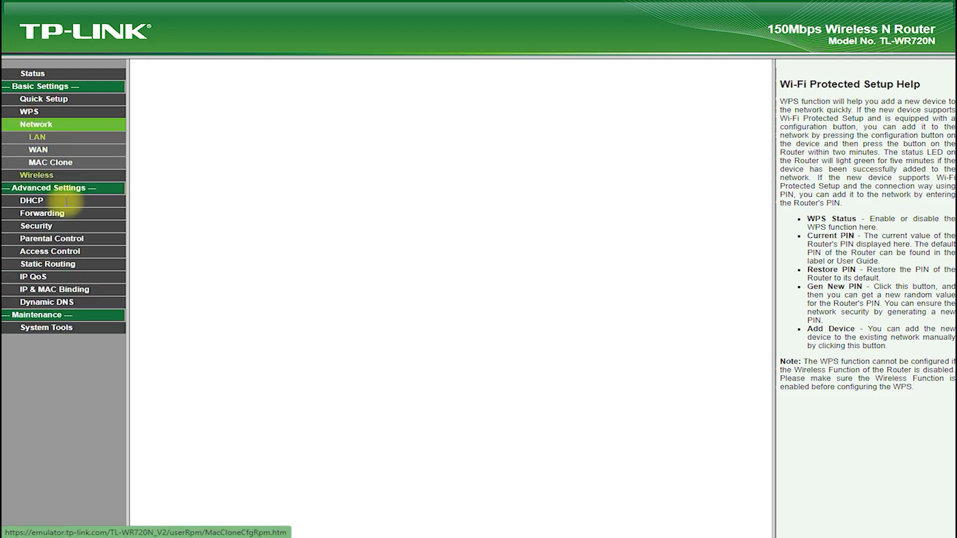
{"action": "mouse_move", "coordinate": [433, 144]}
{"action": "left_mouse_down"}
{"action": "mouse_move", "coordinate": [184, 143]}
{"action": "mouse_move", "coordinate": [199, 113]}
{"action": "mouse_move", "coordinate": [181, 128]}
{"action": "mouse_move", "coordinate": [197, 119]}
{"action": "left_mouse_up"}
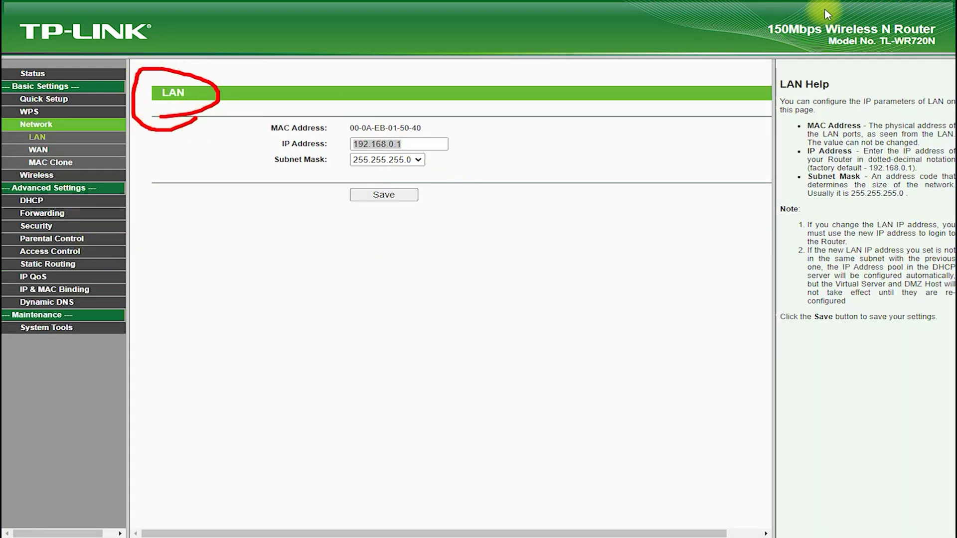
On the WAN page, set the connection type to Static IP and circle the DNS fields.
{"action": "left_click", "coordinate": [38, 150]}
{"action": "left_click", "coordinate": [451, 130]}
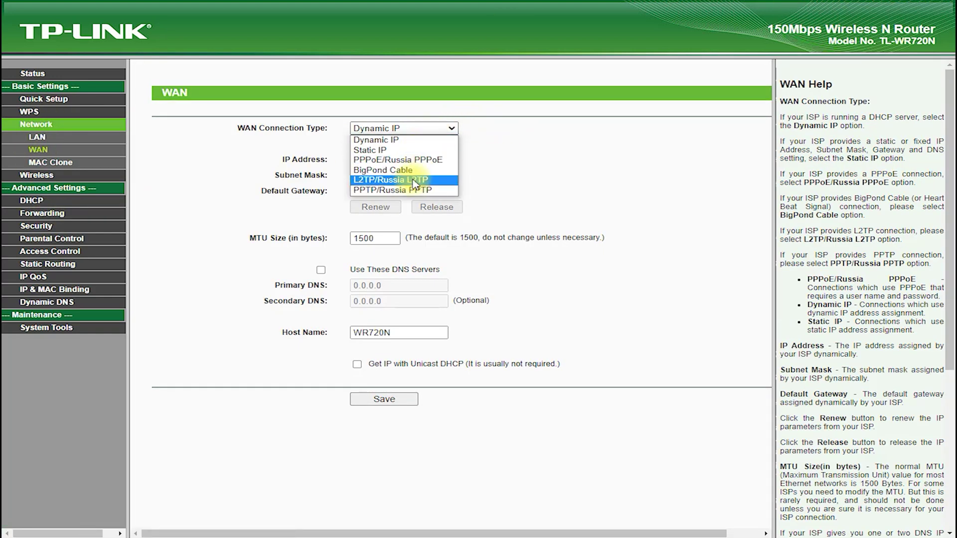
{"action": "left_click", "coordinate": [425, 151]}
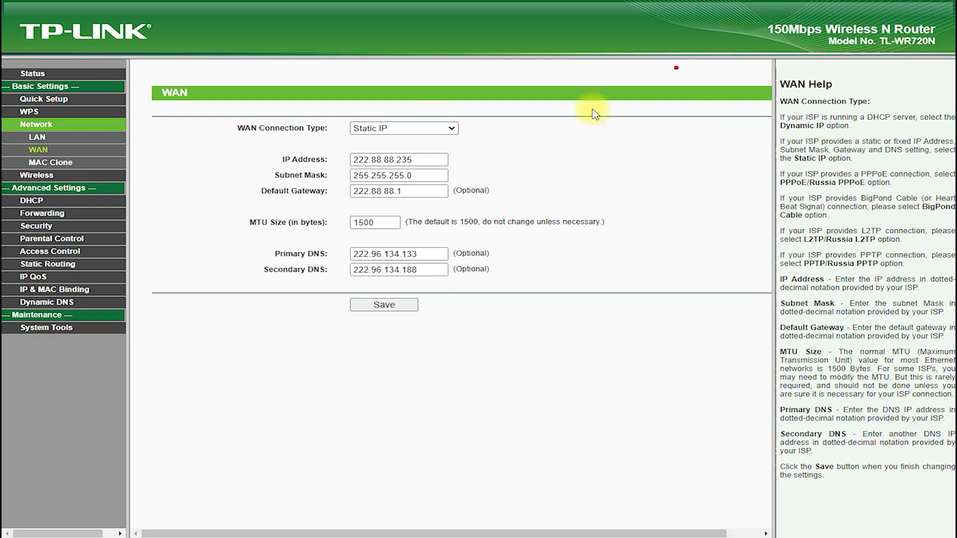
{"action": "mouse_move", "coordinate": [334, 238]}
{"action": "left_mouse_down"}
{"action": "mouse_move", "coordinate": [241, 284]}
{"action": "mouse_move", "coordinate": [324, 234]}
{"action": "left_mouse_up"}
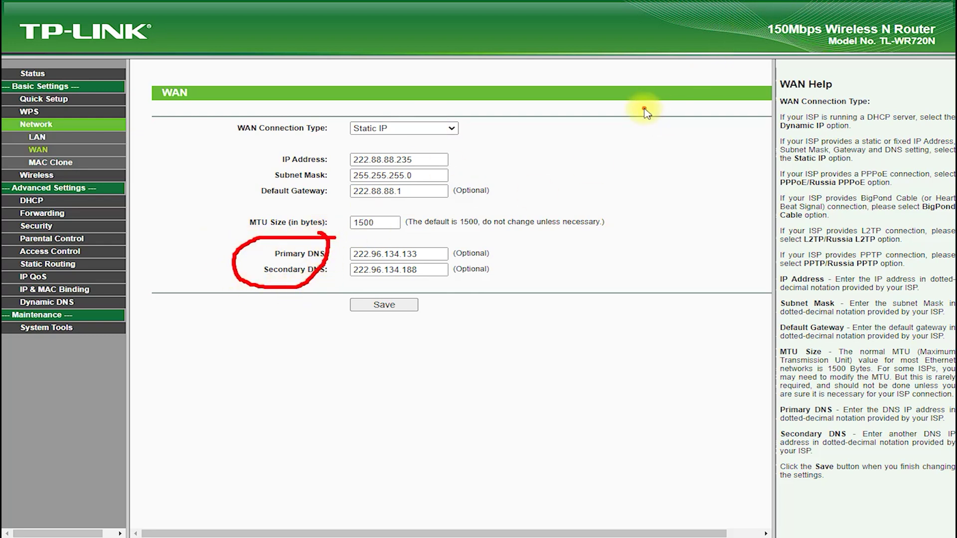
Enter Primary DNS 1.1.1.1 and Secondary DNS 8.8.8.8.
{"action": "left_click_drag", "start_coordinate": [425, 255], "coordinate": [265, 259]}
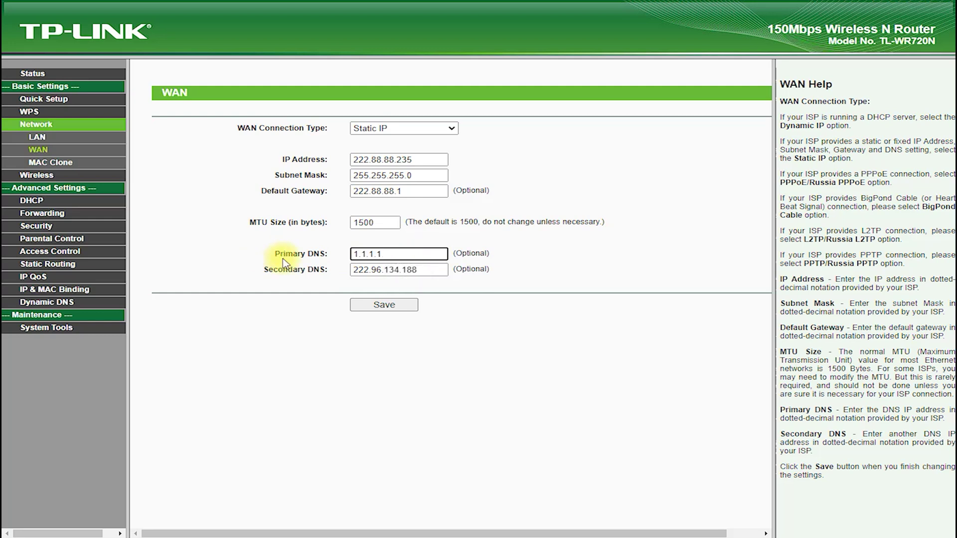
{"action": "left_click_drag", "start_coordinate": [423, 269], "coordinate": [213, 272]}
{"action": "type", "text": "8.8.8.8"}
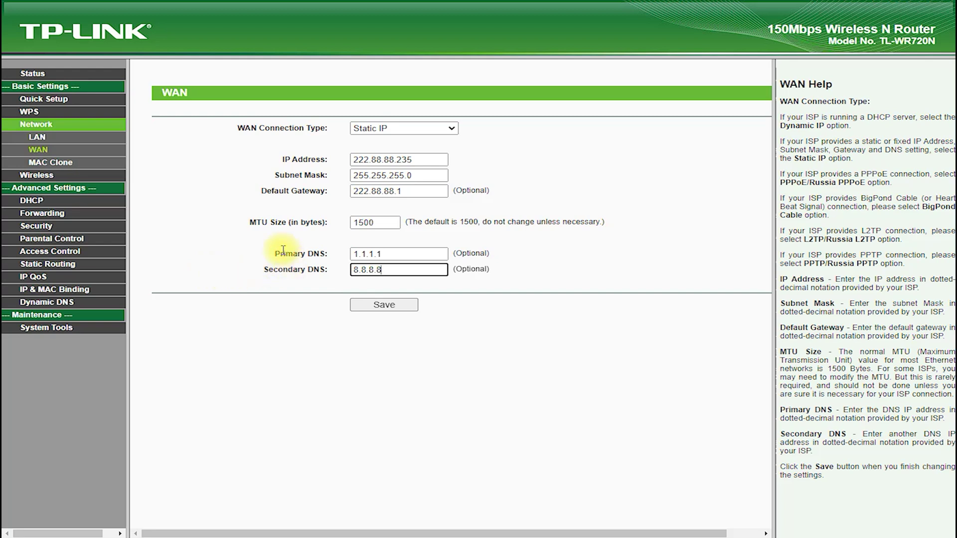
{"action": "left_click", "coordinate": [279, 250]}
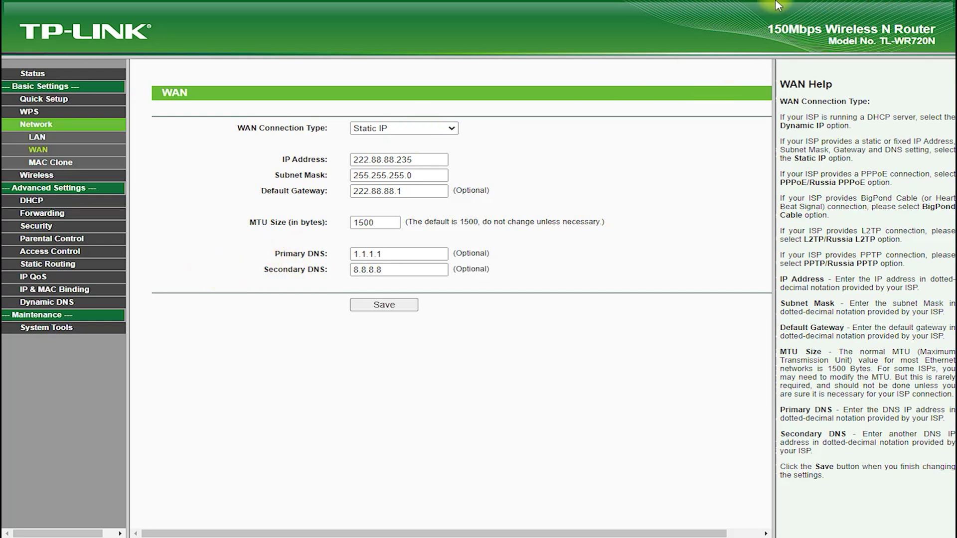
{"action": "left_click", "coordinate": [434, 130]}
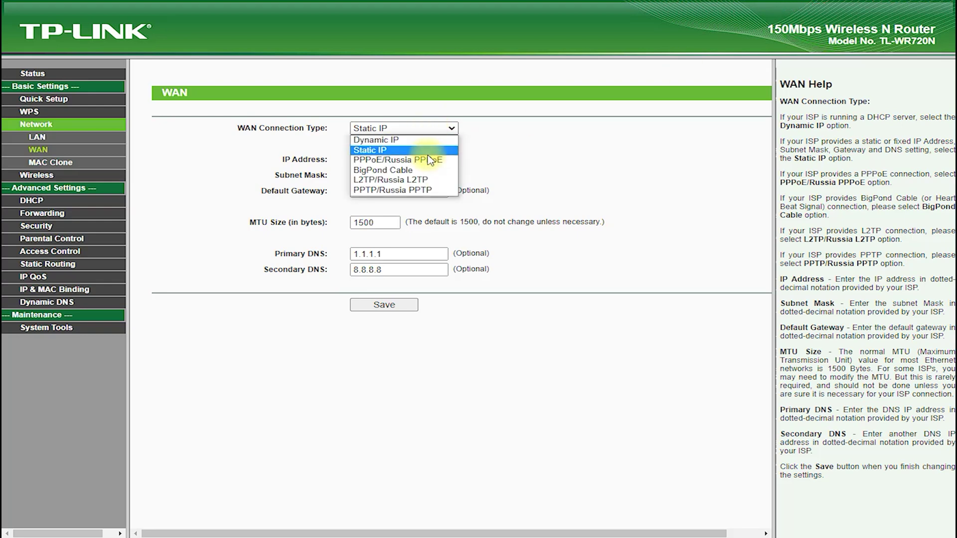
Switch WAN to PPPoE and set its advanced DNS servers to 1.1.1.1 and 8.8.8.8, annotating them.
{"action": "left_click", "coordinate": [427, 159]}
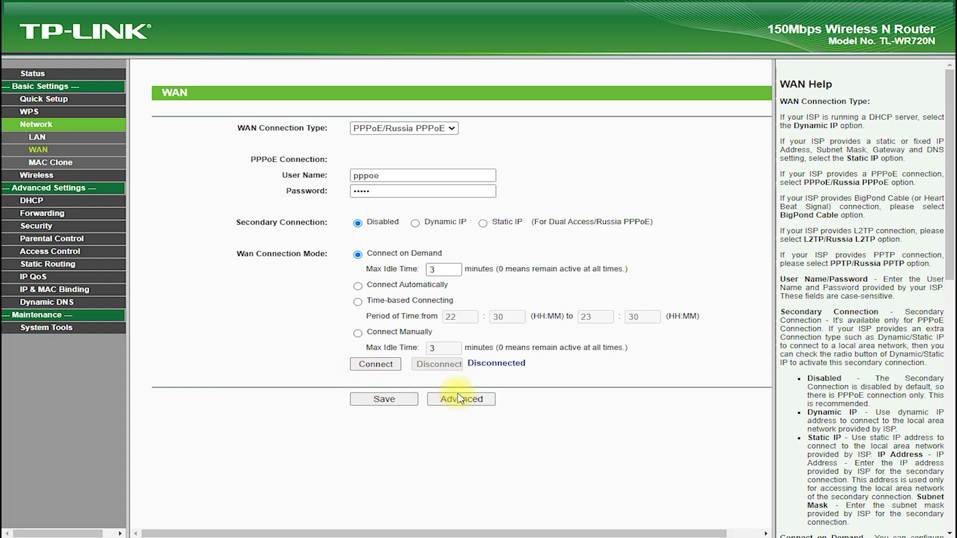
{"action": "left_click", "coordinate": [460, 400]}
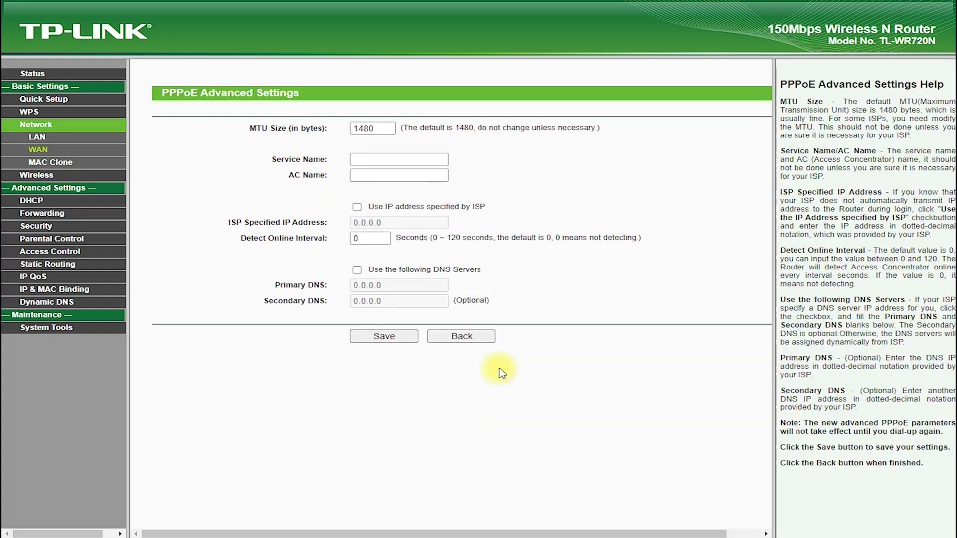
{"action": "left_click", "coordinate": [357, 271]}
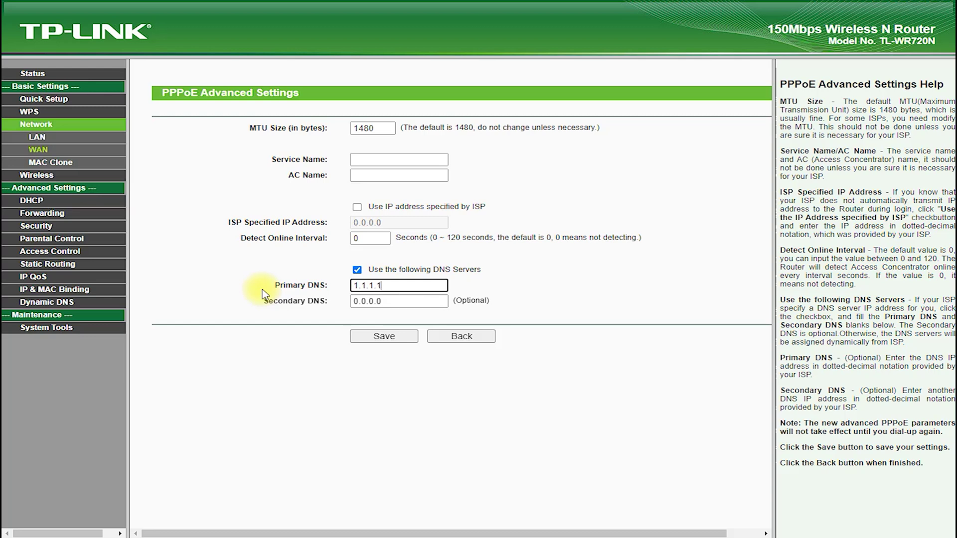
{"action": "left_click", "coordinate": [396, 301]}
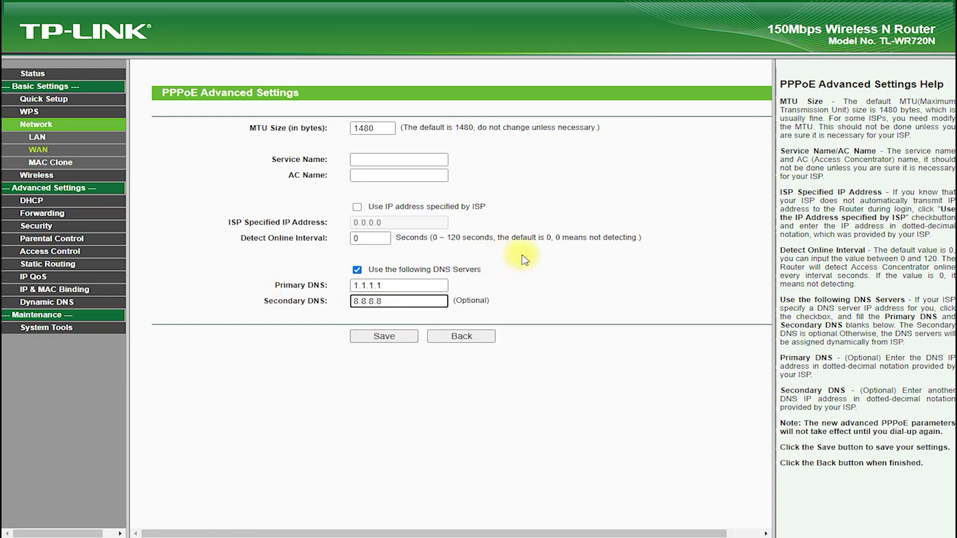
{"action": "left_click", "coordinate": [543, 143]}
{"action": "mouse_move", "coordinate": [519, 146]}
{"action": "left_mouse_down"}
{"action": "mouse_move", "coordinate": [162, 118]}
{"action": "mouse_move", "coordinate": [391, 85]}
{"action": "mouse_move", "coordinate": [352, 79]}
{"action": "left_mouse_up"}
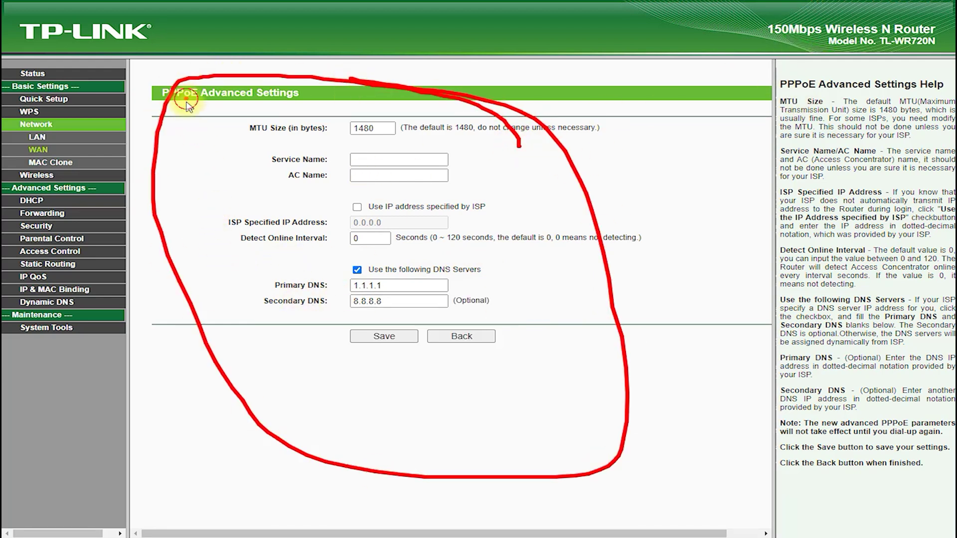
{"action": "left_click_drag", "start_coordinate": [186, 98], "coordinate": [234, 280]}
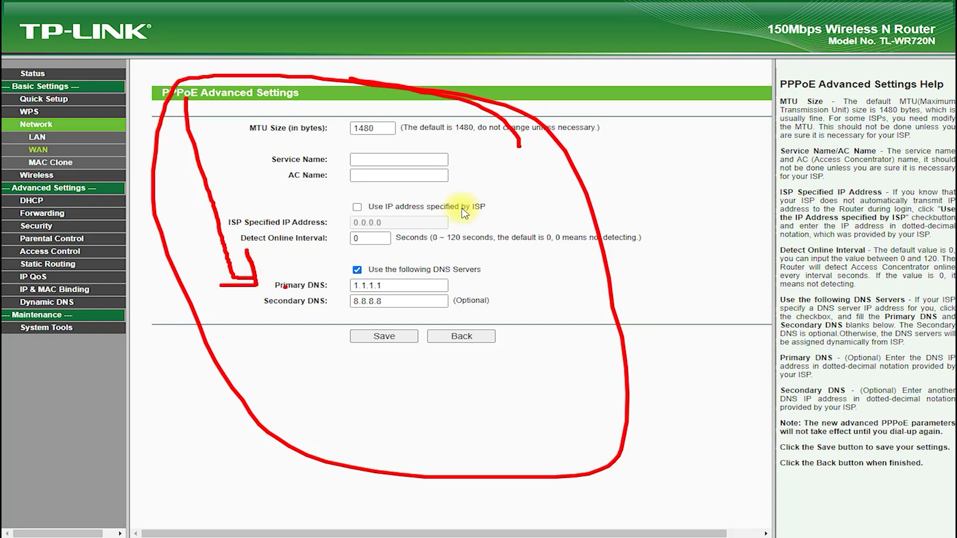
{"action": "key", "text": "Escape"}
Open the MAC Clone page and mark its heading and the WAN MAC Address.
{"action": "left_click", "coordinate": [65, 163]}
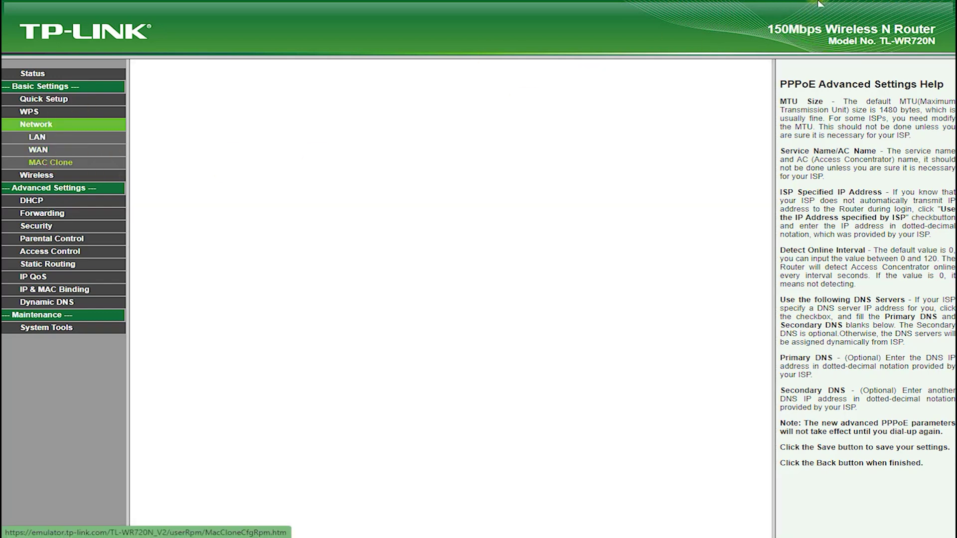
{"action": "mouse_move", "coordinate": [210, 125]}
{"action": "left_mouse_down"}
{"action": "mouse_move", "coordinate": [133, 109]}
{"action": "mouse_move", "coordinate": [182, 122]}
{"action": "left_mouse_up"}
{"action": "left_click_drag", "start_coordinate": [242, 99], "coordinate": [328, 128]}
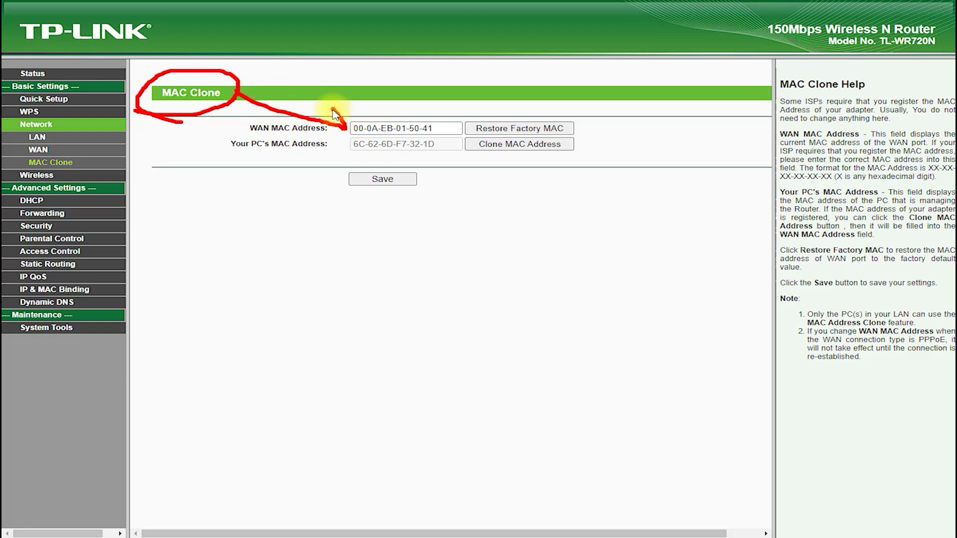
{"action": "left_click", "coordinate": [43, 175]}
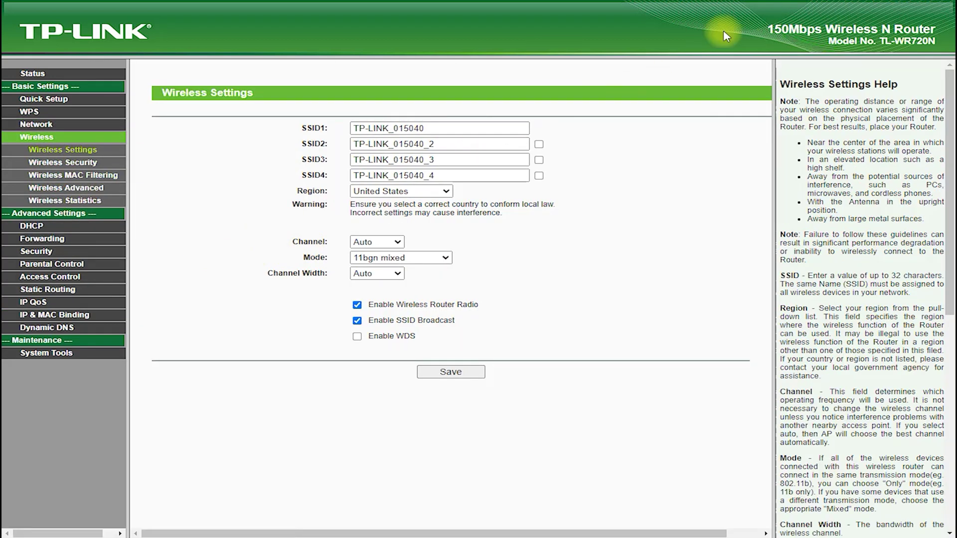
Annotate the four SSIDs with a '4SSID' note, then clear the drawing.
{"action": "mouse_move", "coordinate": [193, 98]}
{"action": "left_mouse_down"}
{"action": "mouse_move", "coordinate": [288, 164]}
{"action": "mouse_move", "coordinate": [234, 172]}
{"action": "left_mouse_up"}
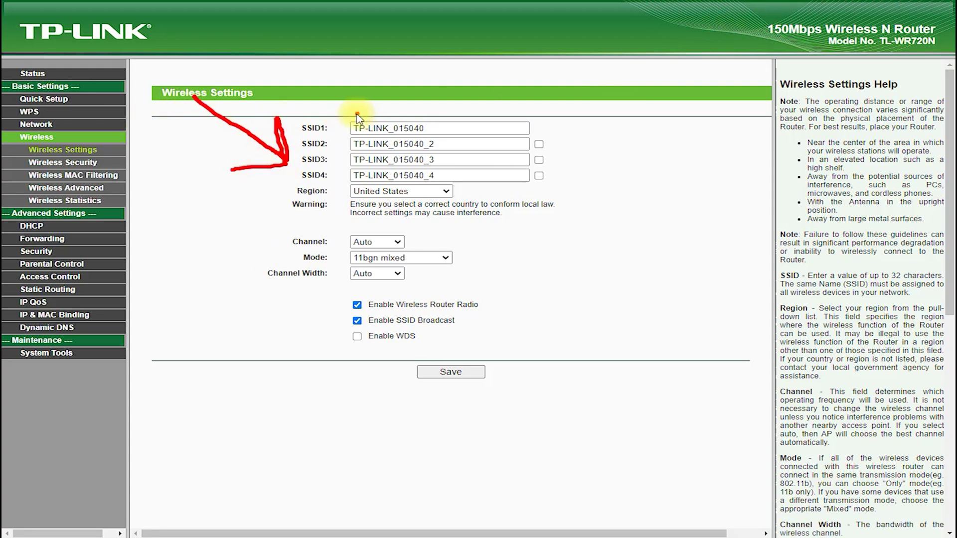
{"action": "left_click_drag", "start_coordinate": [514, 234], "coordinate": [560, 314]}
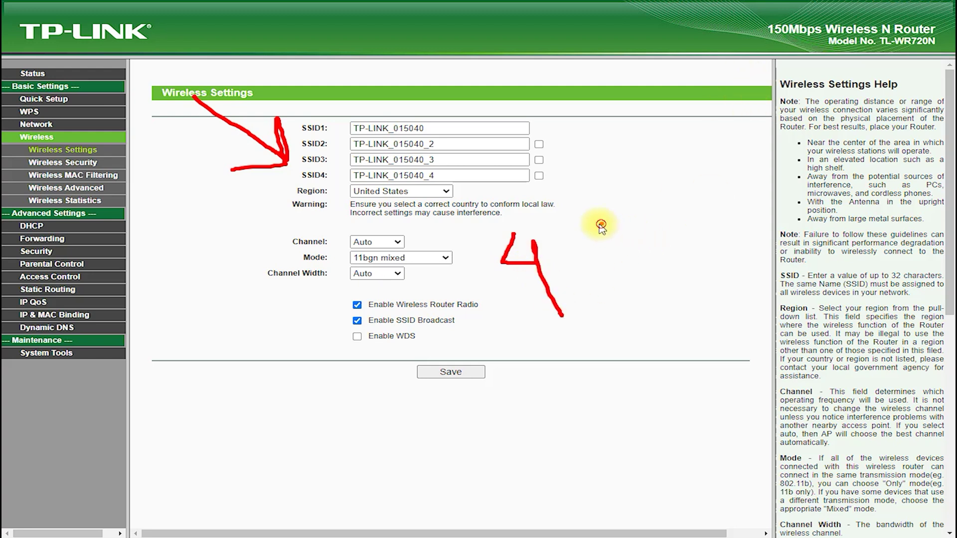
{"action": "left_click_drag", "start_coordinate": [602, 224], "coordinate": [588, 279]}
{"action": "left_click_drag", "start_coordinate": [658, 205], "coordinate": [623, 257]}
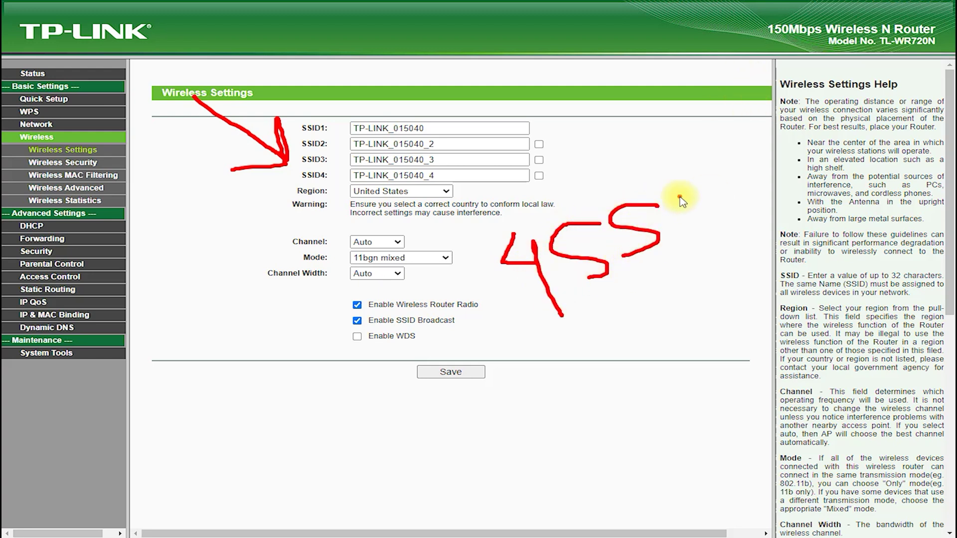
{"action": "mouse_move", "coordinate": [679, 197]}
{"action": "left_mouse_down"}
{"action": "mouse_move", "coordinate": [688, 240]}
{"action": "mouse_move", "coordinate": [733, 197]}
{"action": "mouse_move", "coordinate": [713, 232]}
{"action": "left_mouse_up"}
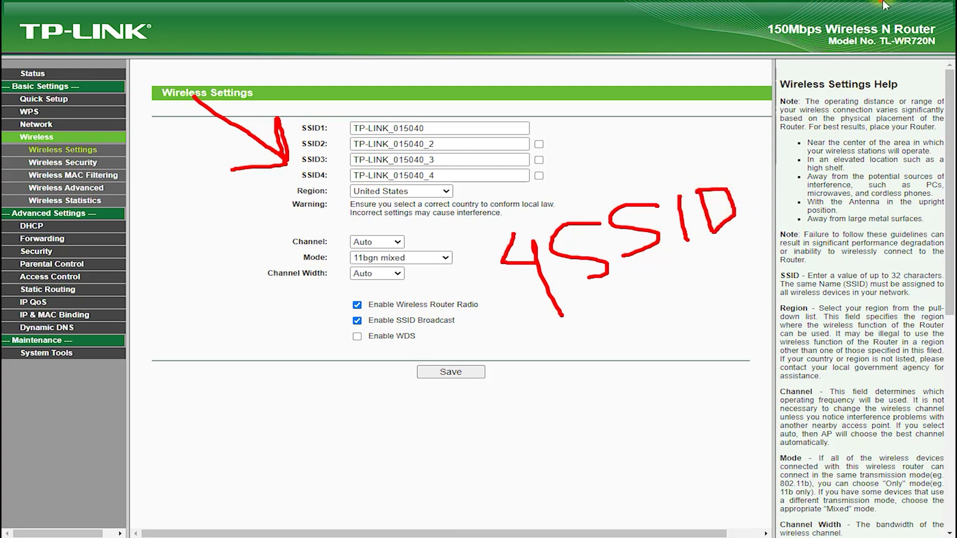
{"action": "key", "text": "Escape"}
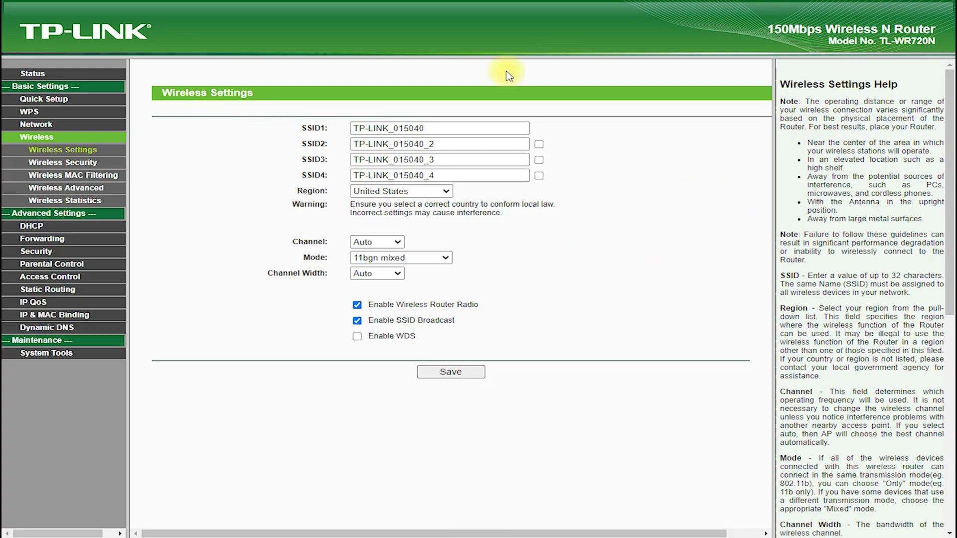
Set the wireless channel to 11 and width to 40MHz, keeping mode 11bgn mixed.
{"action": "left_click", "coordinate": [389, 246]}
{"action": "left_click", "coordinate": [378, 353]}
{"action": "left_click", "coordinate": [424, 262]}
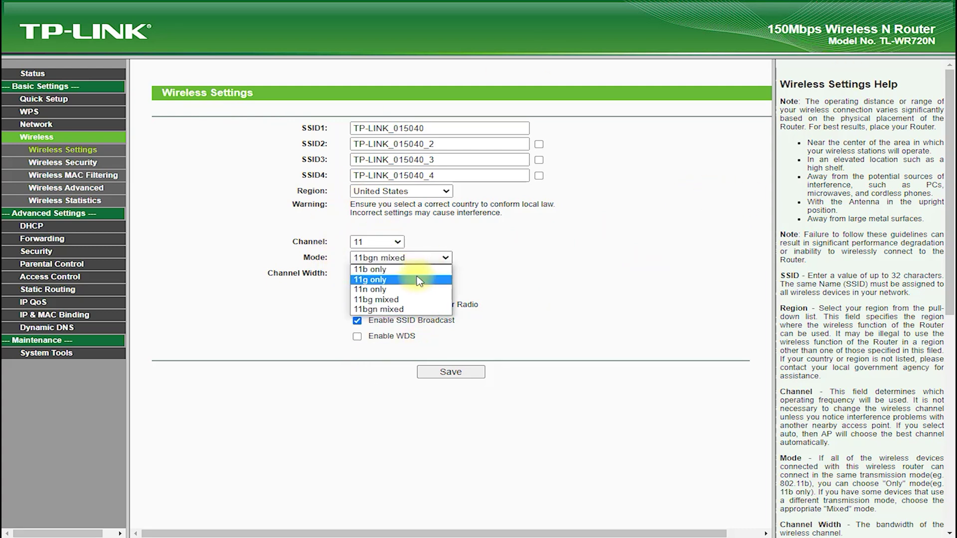
{"action": "left_click", "coordinate": [421, 264]}
{"action": "left_click", "coordinate": [384, 273]}
{"action": "left_click", "coordinate": [383, 306]}
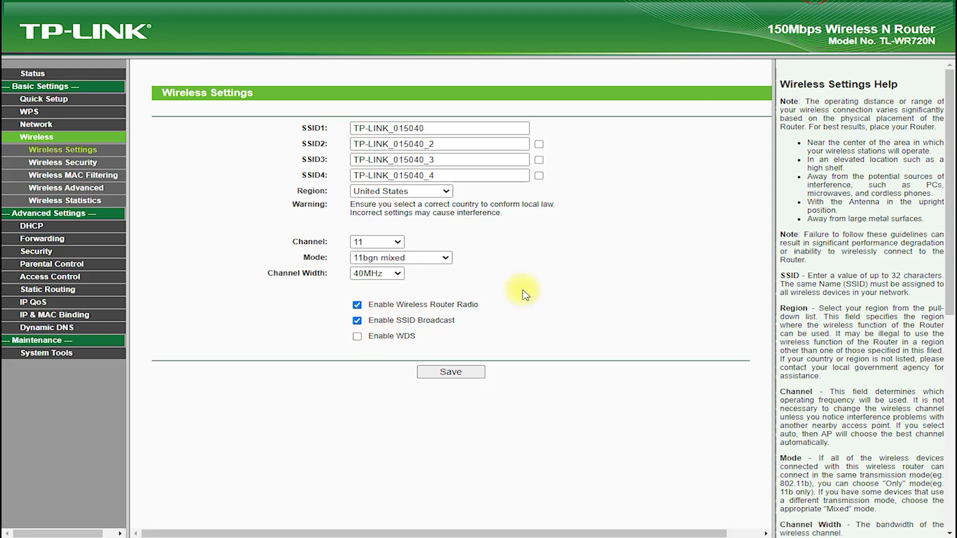
Enable WDS bridging and circle the revealed bridge settings.
{"action": "mouse_move", "coordinate": [328, 352]}
{"action": "left_mouse_down"}
{"action": "mouse_move", "coordinate": [433, 340]}
{"action": "mouse_move", "coordinate": [344, 334]}
{"action": "left_mouse_up"}
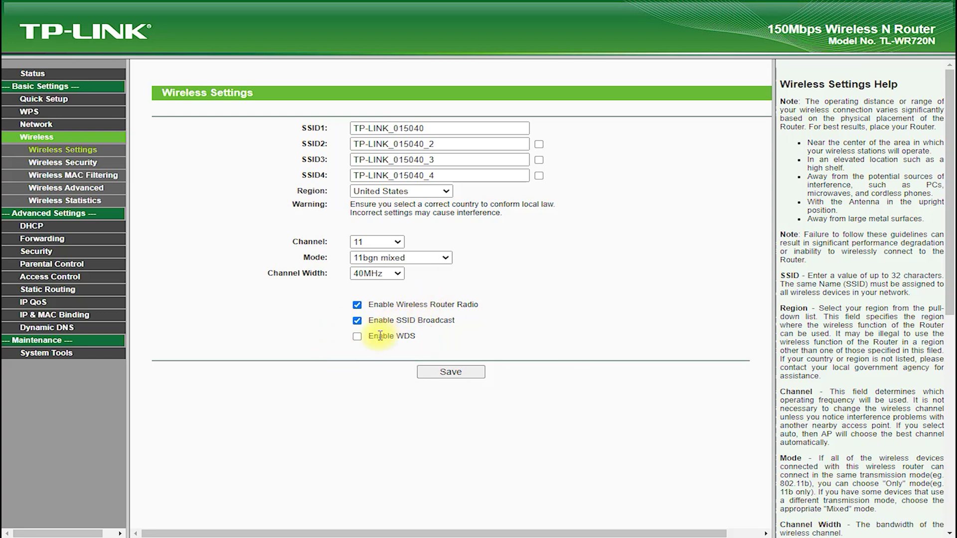
{"action": "left_click", "coordinate": [357, 336]}
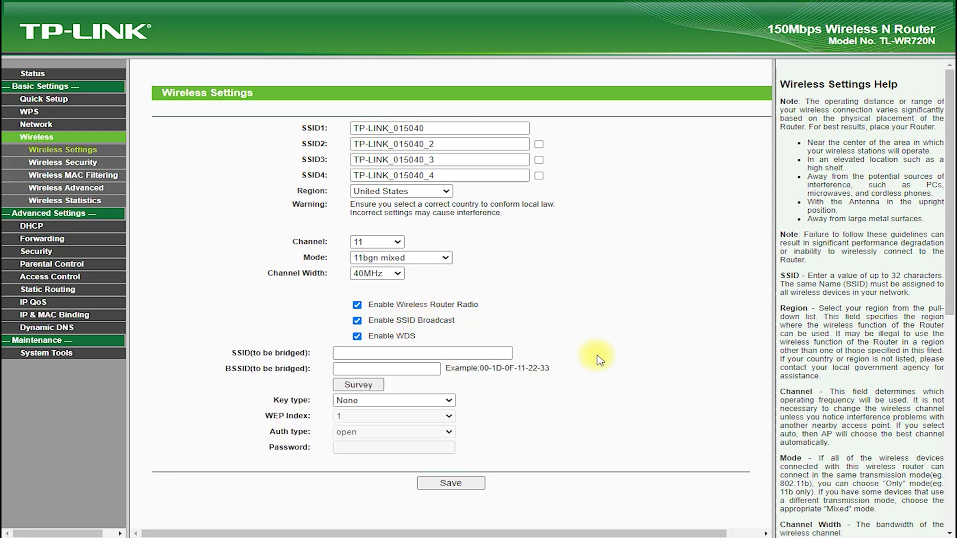
{"action": "mouse_move", "coordinate": [344, 333]}
{"action": "left_mouse_down"}
{"action": "mouse_move", "coordinate": [200, 344]}
{"action": "mouse_move", "coordinate": [604, 399]}
{"action": "mouse_move", "coordinate": [302, 338]}
{"action": "left_mouse_up"}
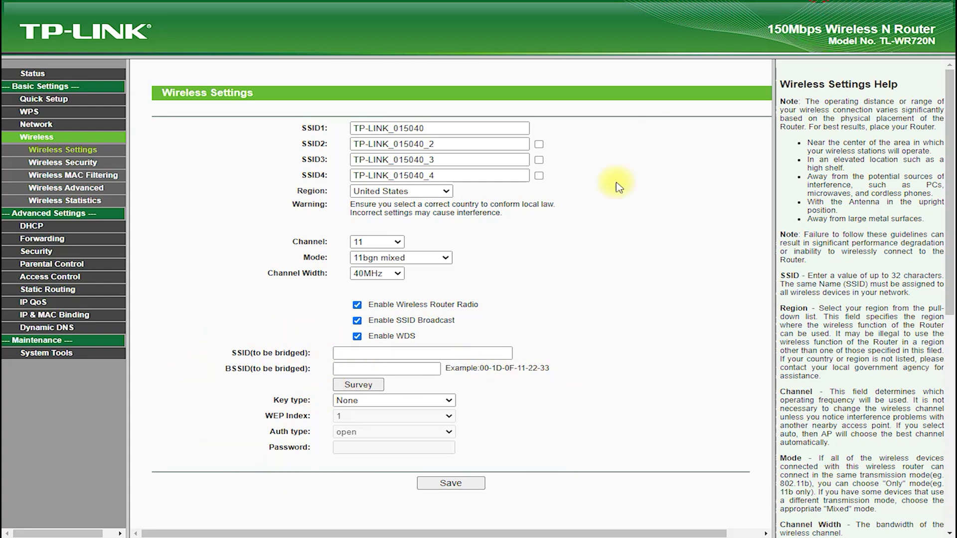
Survey the 27 nearby access points, try a Connect link, then go back to Wireless Settings.
{"action": "left_click", "coordinate": [340, 386]}
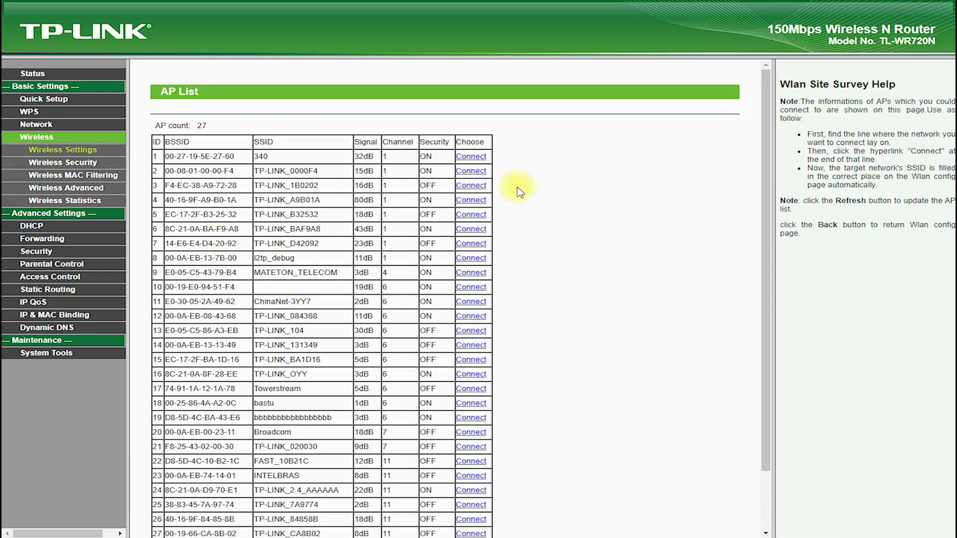
{"action": "left_click", "coordinate": [468, 188]}
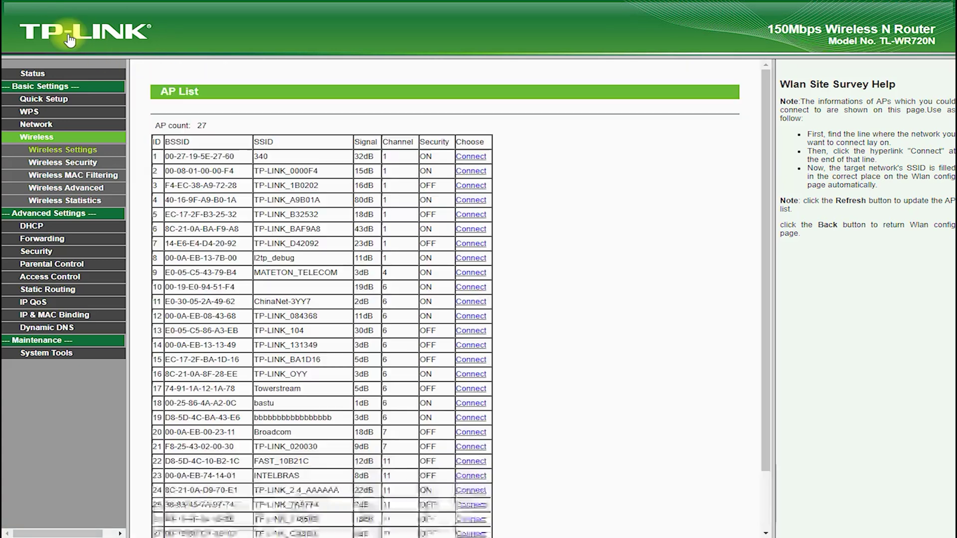
{"action": "scroll", "coordinate": [488, 308], "scroll_direction": "down", "scroll_amount": 2}
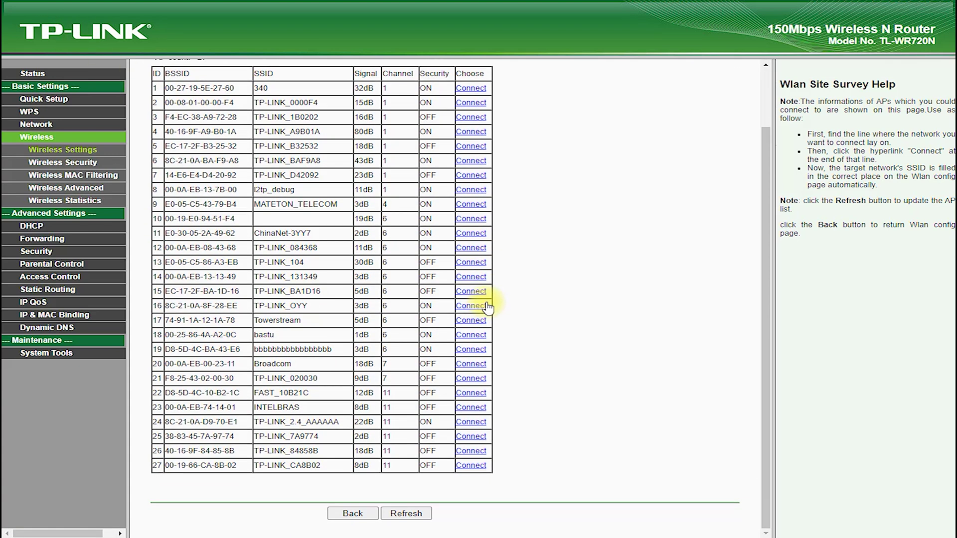
{"action": "left_click", "coordinate": [351, 513]}
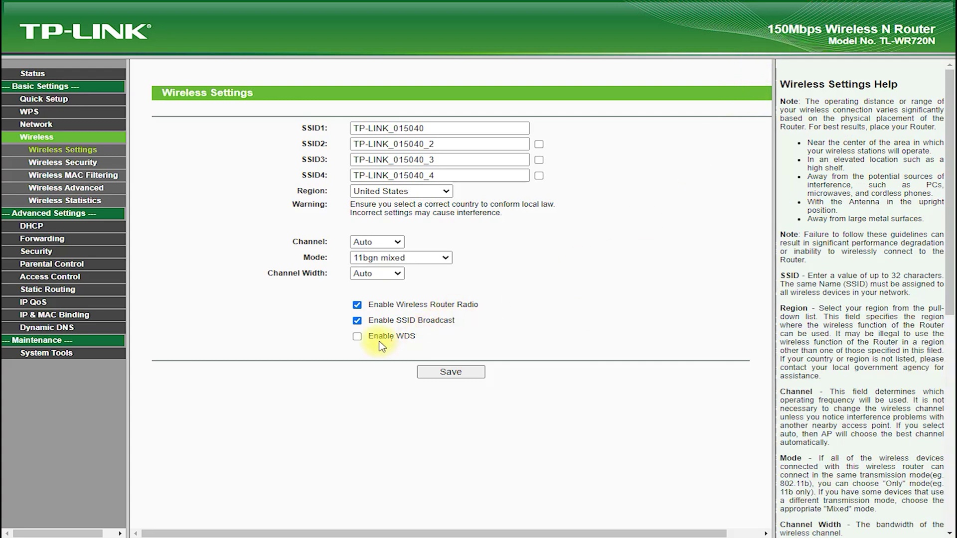
Underline Enable WDS and write a 'REPETER' note beside it.
{"action": "left_click_drag", "start_coordinate": [343, 344], "coordinate": [420, 344]}
{"action": "mouse_move", "coordinate": [481, 363]}
{"action": "left_mouse_down"}
{"action": "mouse_move", "coordinate": [464, 340]}
{"action": "mouse_move", "coordinate": [507, 327]}
{"action": "mouse_move", "coordinate": [529, 347]}
{"action": "mouse_move", "coordinate": [520, 326]}
{"action": "mouse_move", "coordinate": [530, 313]}
{"action": "mouse_move", "coordinate": [597, 318]}
{"action": "left_mouse_up"}
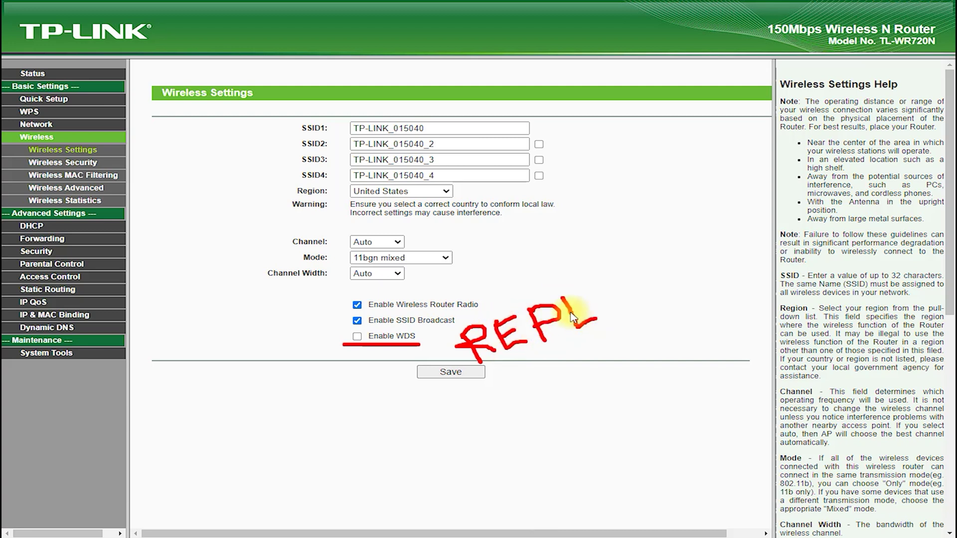
{"action": "mouse_move", "coordinate": [601, 279]}
{"action": "left_mouse_down"}
{"action": "mouse_move", "coordinate": [641, 265]}
{"action": "mouse_move", "coordinate": [635, 322]}
{"action": "left_mouse_up"}
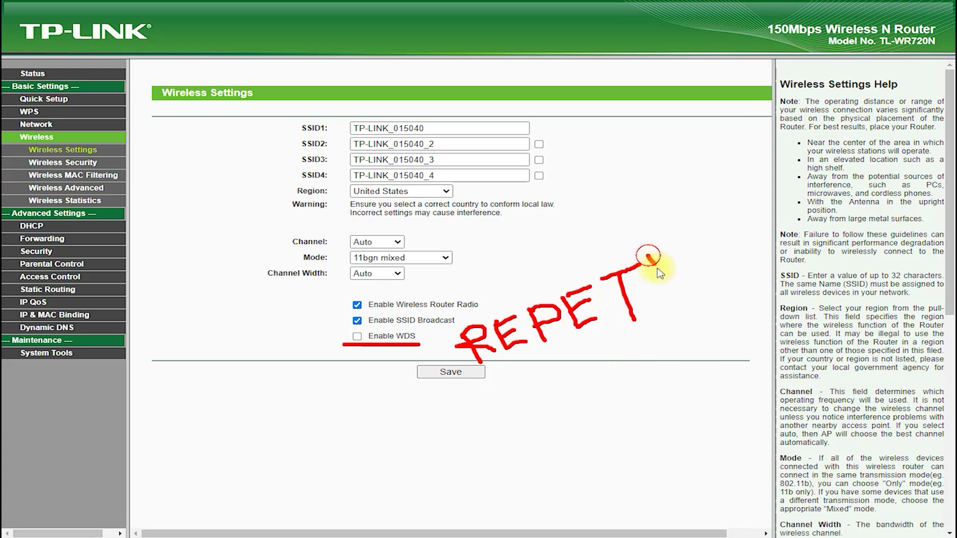
{"action": "mouse_move", "coordinate": [649, 256]}
{"action": "left_mouse_down"}
{"action": "mouse_move", "coordinate": [687, 273]}
{"action": "mouse_move", "coordinate": [685, 243]}
{"action": "mouse_move", "coordinate": [727, 264]}
{"action": "left_mouse_up"}
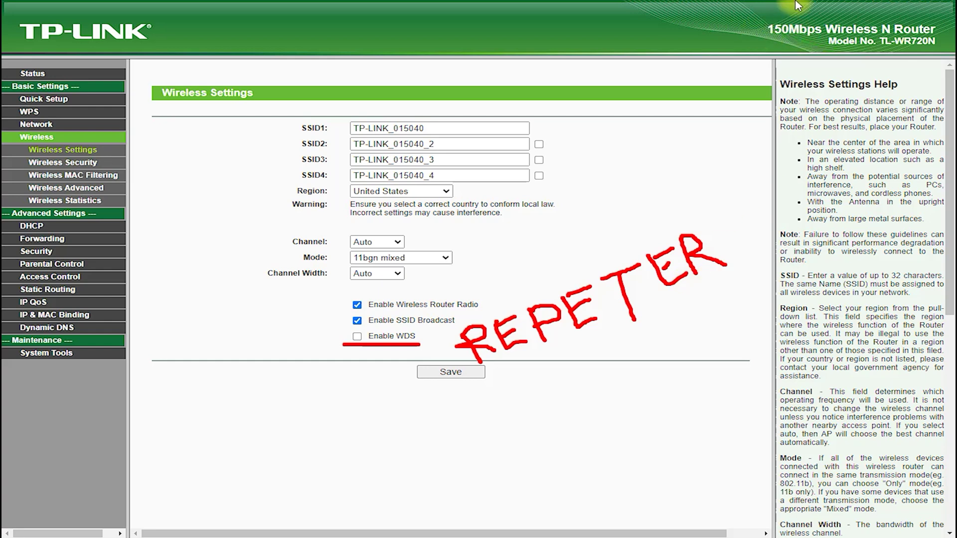
On Wireless Security, select the PSK Password and point an arrow at it.
{"action": "left_click", "coordinate": [63, 163]}
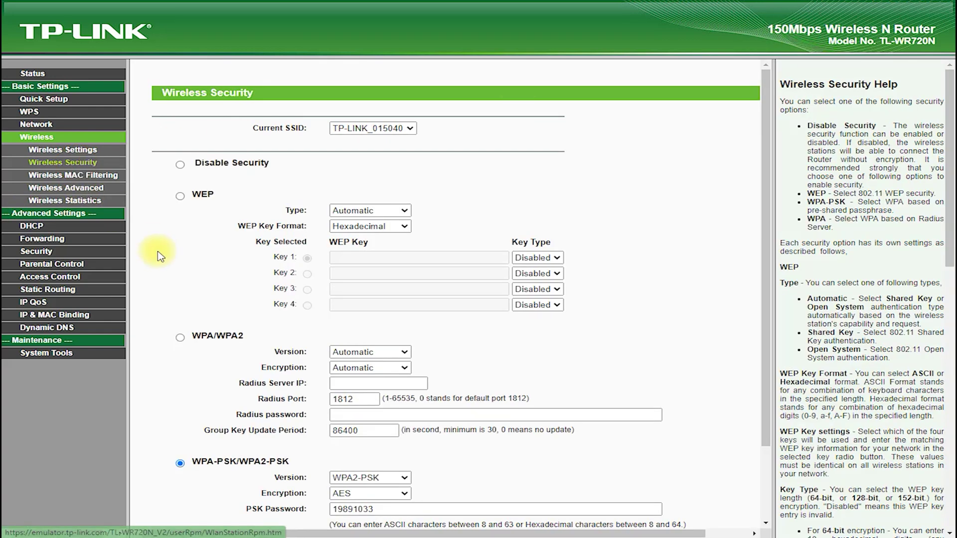
{"action": "scroll", "coordinate": [258, 380], "scroll_direction": "down", "scroll_amount": 2}
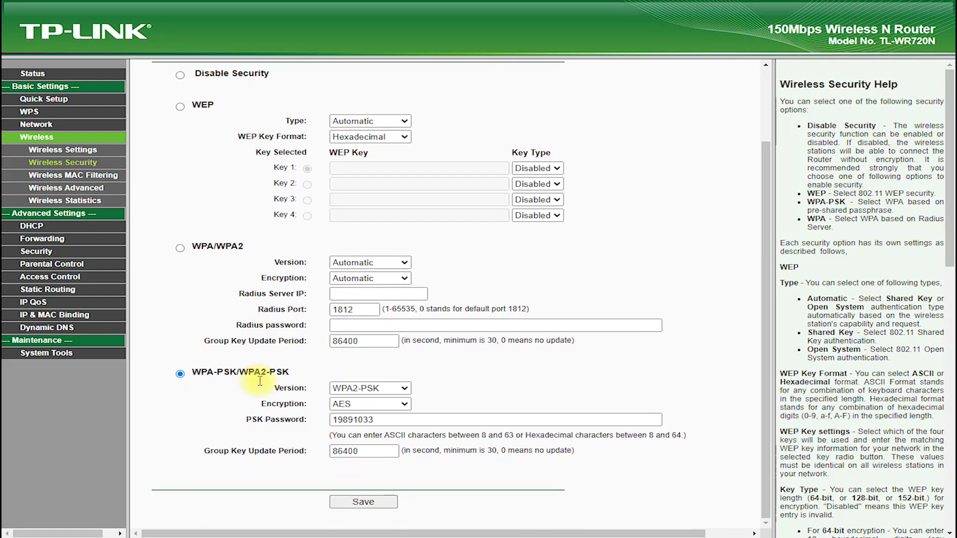
{"action": "left_click", "coordinate": [385, 420]}
{"action": "double_click", "coordinate": [386, 420]}
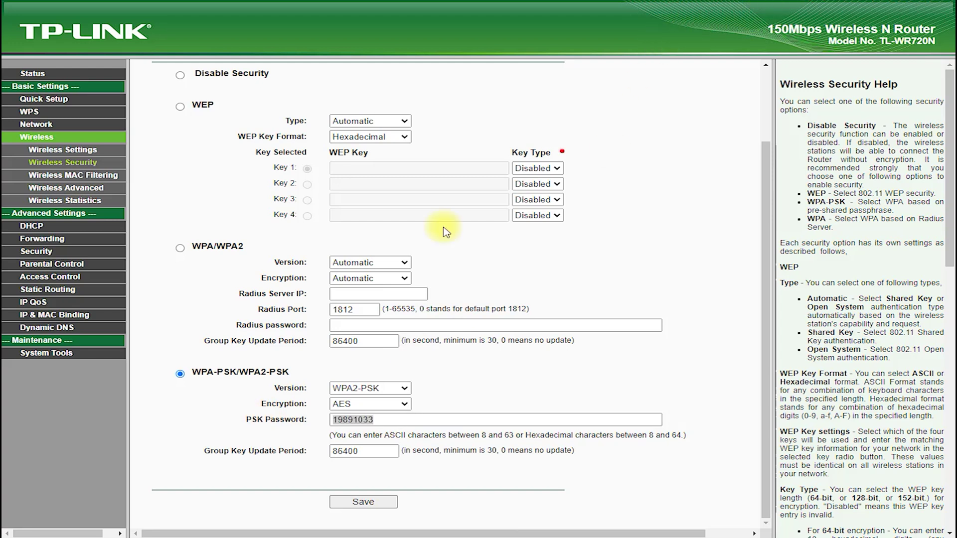
{"action": "mouse_move", "coordinate": [202, 382]}
{"action": "left_mouse_down"}
{"action": "mouse_move", "coordinate": [241, 410]}
{"action": "mouse_move", "coordinate": [212, 415]}
{"action": "left_mouse_up"}
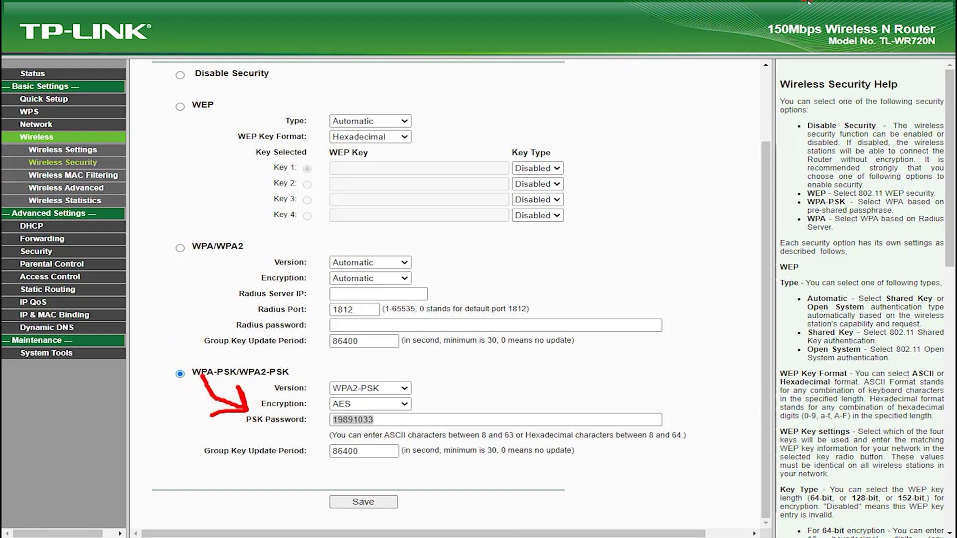
Step through Wireless MAC Filtering, Wireless Advanced and Wireless Statistics to DHCP Settings.
{"action": "left_click", "coordinate": [65, 175]}
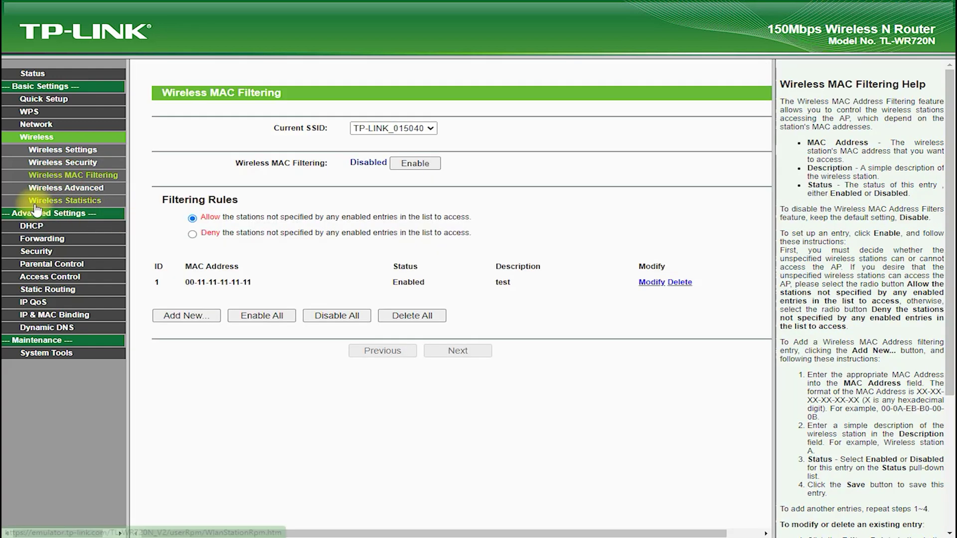
{"action": "left_click", "coordinate": [95, 190]}
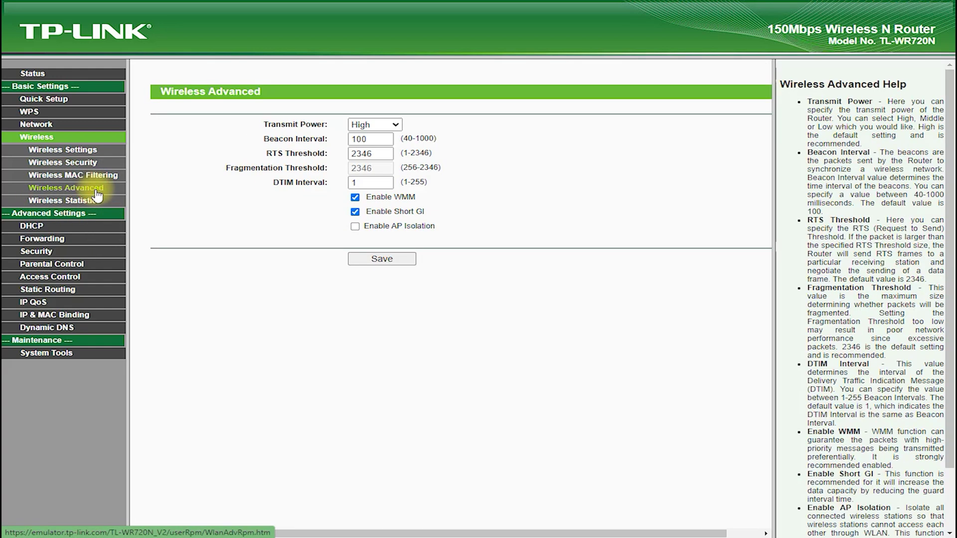
{"action": "left_click", "coordinate": [97, 199]}
{"action": "left_click", "coordinate": [34, 215]}
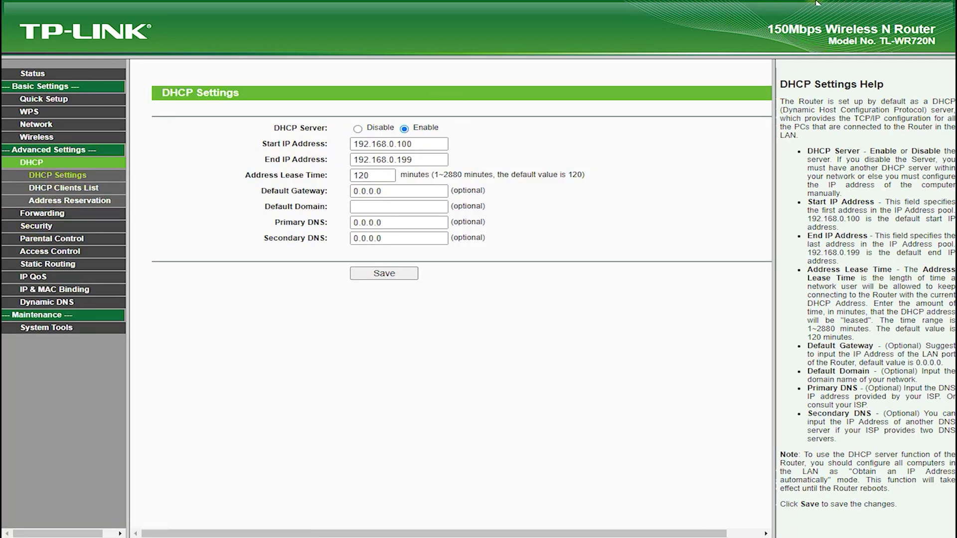
Mark the DHCP Settings heading, then view the DHCP clients list and address reservations.
{"action": "mouse_move", "coordinate": [139, 190]}
{"action": "left_mouse_down"}
{"action": "mouse_move", "coordinate": [184, 112]}
{"action": "mouse_move", "coordinate": [195, 162]}
{"action": "left_mouse_up"}
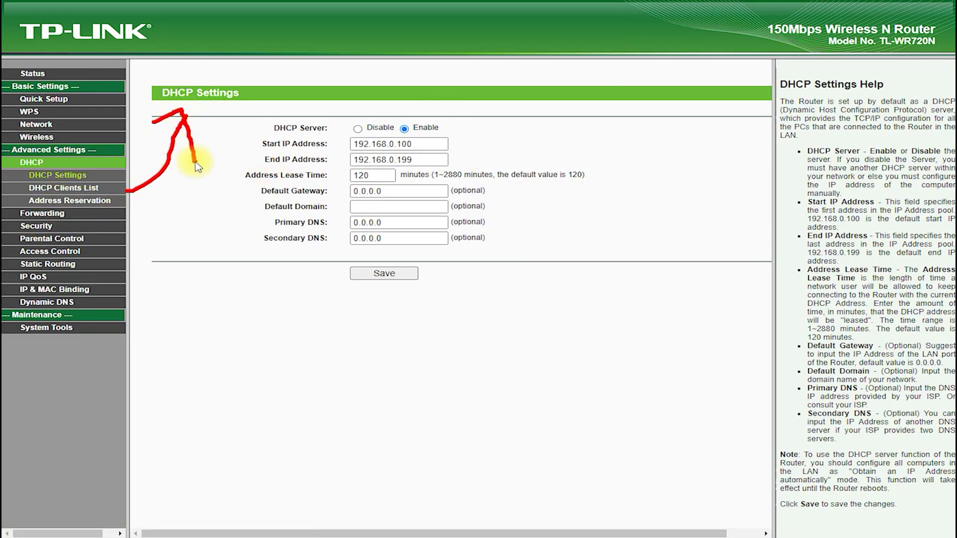
{"action": "left_click", "coordinate": [77, 188]}
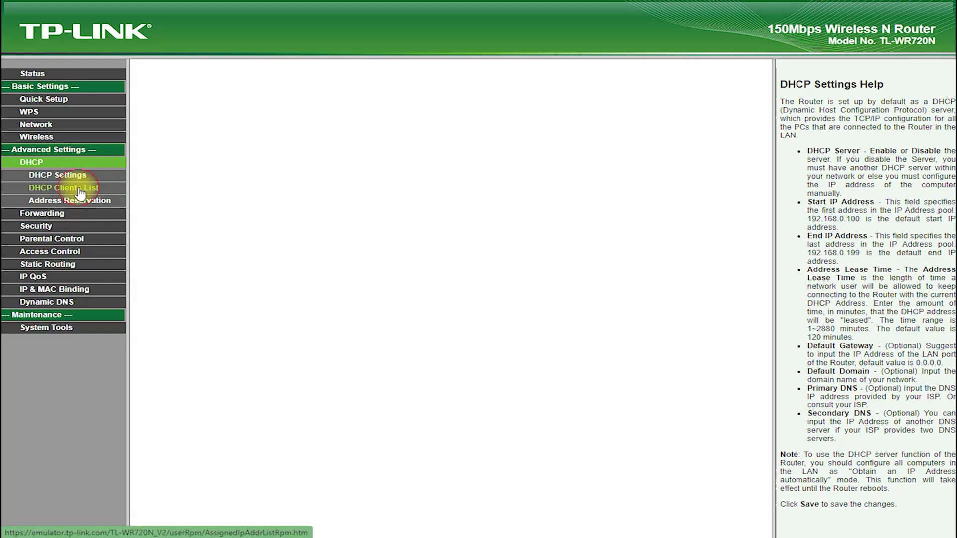
{"action": "left_click", "coordinate": [75, 202]}
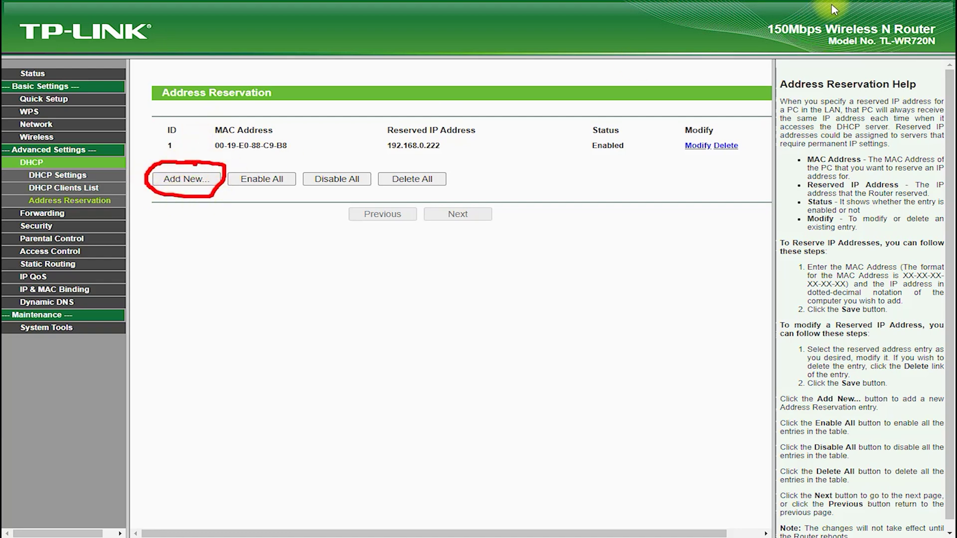
View the virtual servers list and Add New form, then DMZ, UPnP and Firewall pages.
{"action": "left_click", "coordinate": [42, 213]}
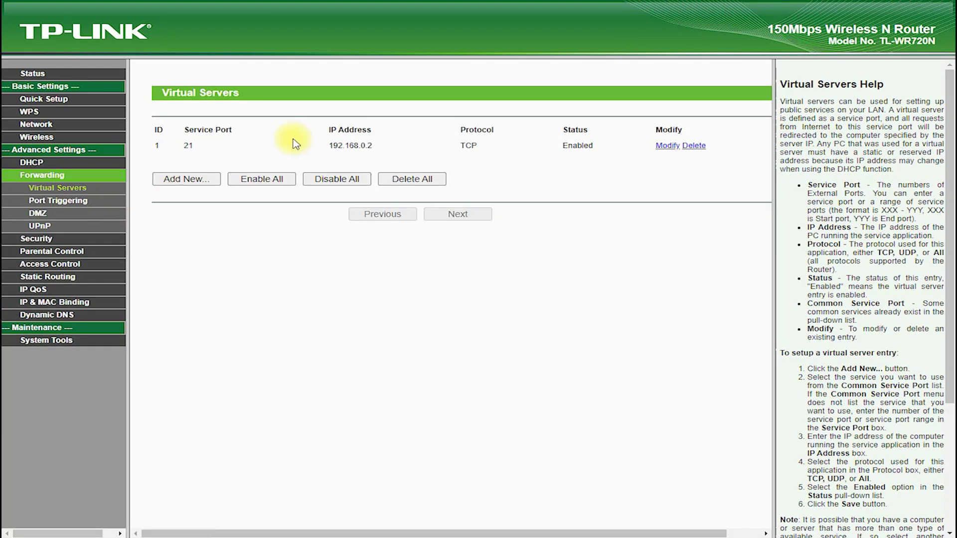
{"action": "left_click", "coordinate": [181, 178]}
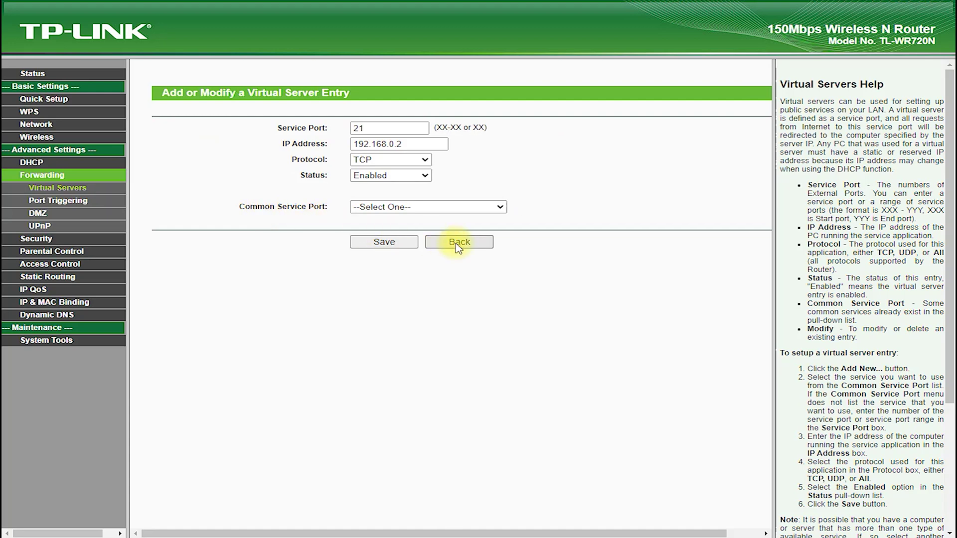
{"action": "left_click", "coordinate": [38, 218]}
{"action": "left_click", "coordinate": [39, 227]}
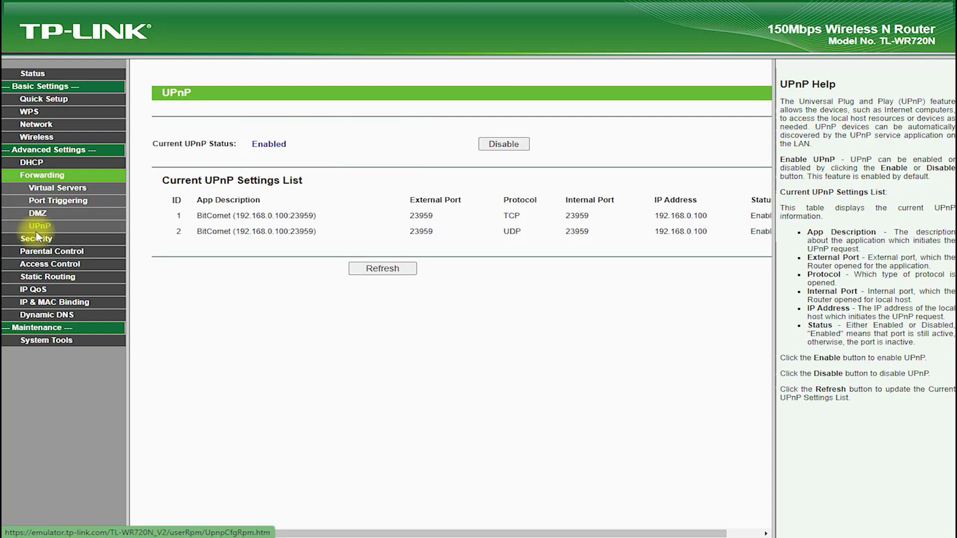
{"action": "left_click", "coordinate": [36, 239]}
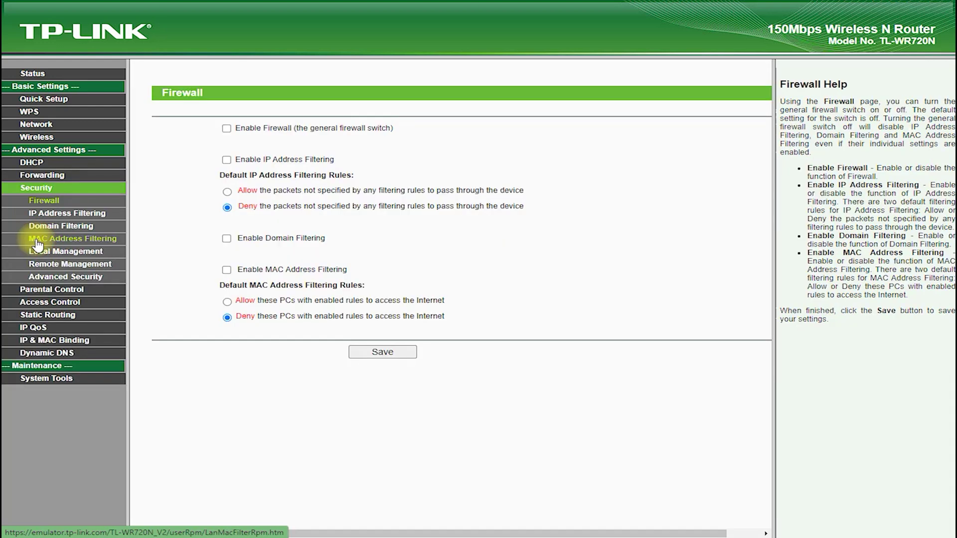
View the IP, domain and MAC filtering pages, then local and remote management settings.
{"action": "left_click", "coordinate": [67, 215]}
{"action": "left_click", "coordinate": [77, 225]}
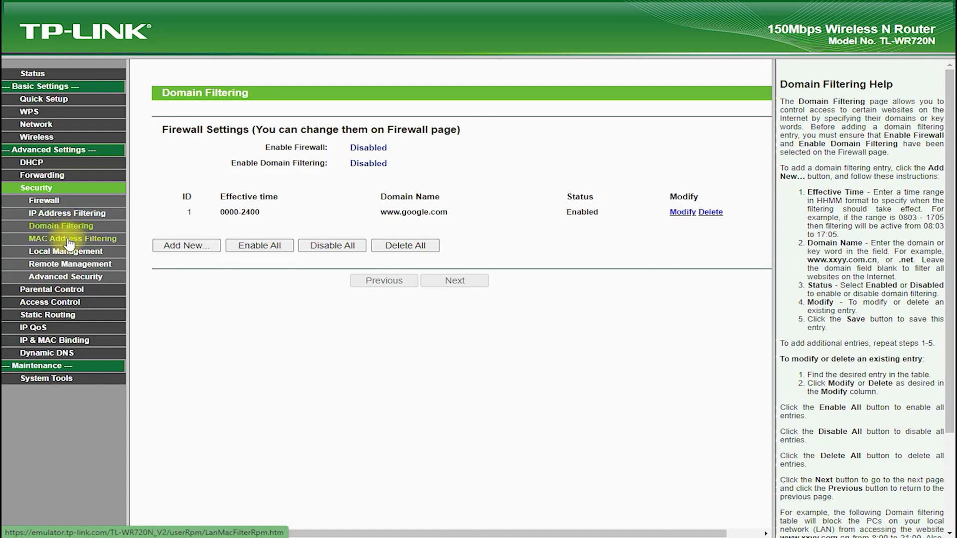
{"action": "left_click", "coordinate": [69, 239]}
{"action": "left_click", "coordinate": [66, 249]}
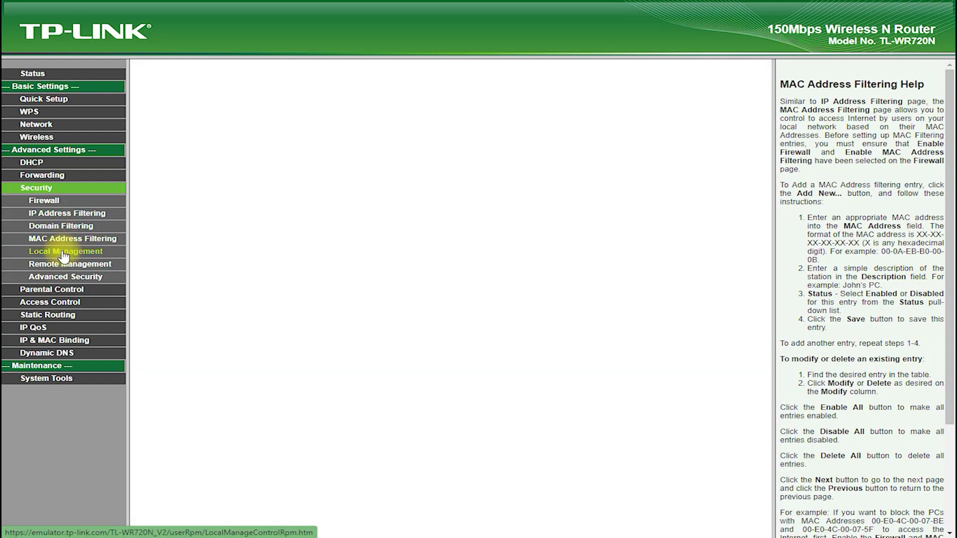
{"action": "left_click", "coordinate": [75, 264]}
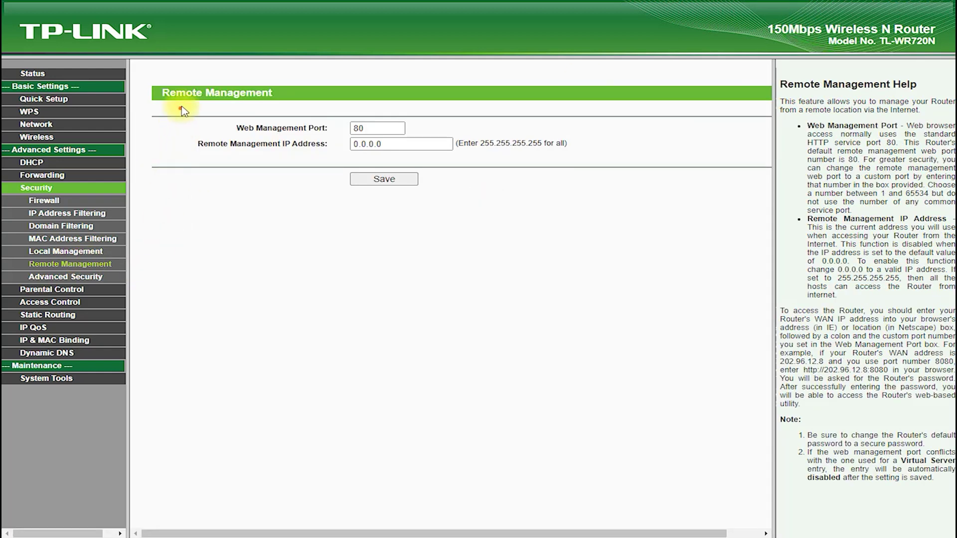
Annotate the Remote Management heading, IP address and allow-all note, then open Advanced Security.
{"action": "left_click_drag", "start_coordinate": [184, 100], "coordinate": [153, 265]}
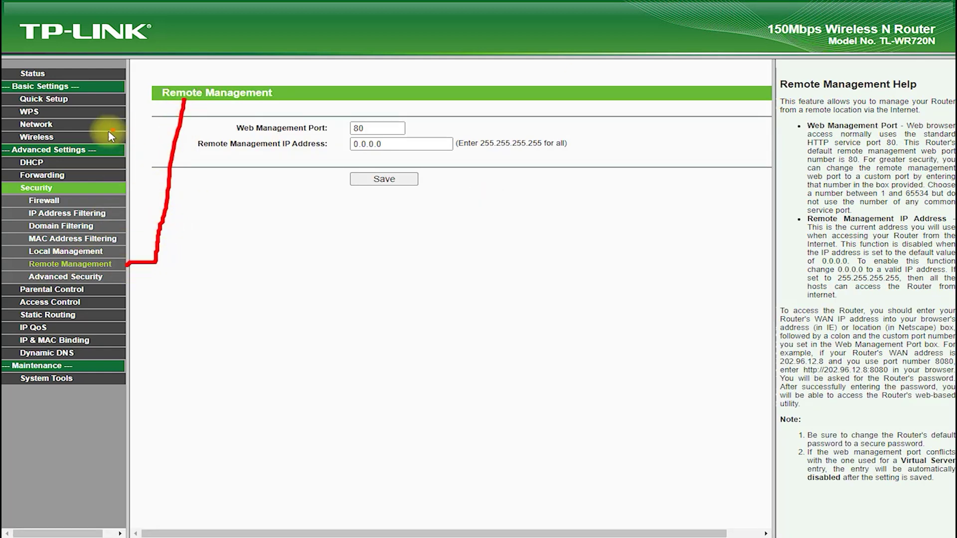
{"action": "mouse_move", "coordinate": [75, 198]}
{"action": "left_mouse_down"}
{"action": "mouse_move", "coordinate": [30, 205]}
{"action": "mouse_move", "coordinate": [4, 191]}
{"action": "mouse_move", "coordinate": [30, 169]}
{"action": "mouse_move", "coordinate": [72, 196]}
{"action": "mouse_move", "coordinate": [119, 263]}
{"action": "left_mouse_up"}
{"action": "left_click_drag", "start_coordinate": [319, 151], "coordinate": [400, 160]}
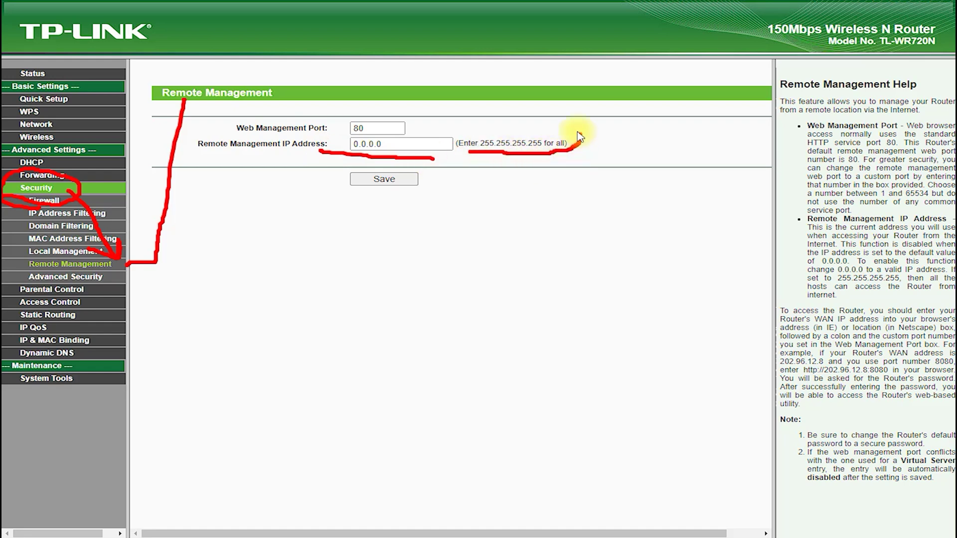
{"action": "left_click_drag", "start_coordinate": [580, 136], "coordinate": [464, 154]}
{"action": "key", "text": "Escape"}
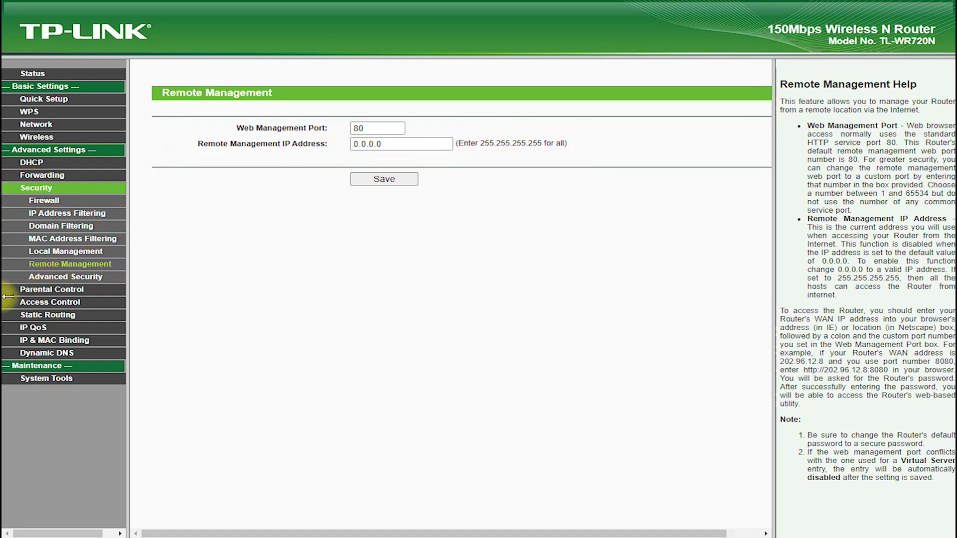
{"action": "left_click", "coordinate": [68, 276]}
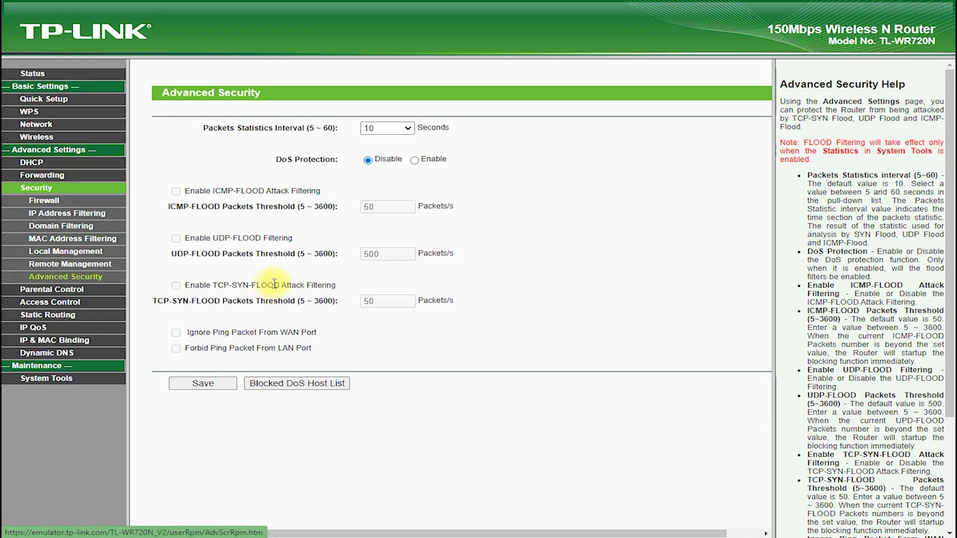
View Parental Control, Access Control rules, host and schedule lists, and Static Routing.
{"action": "left_click", "coordinate": [60, 290]}
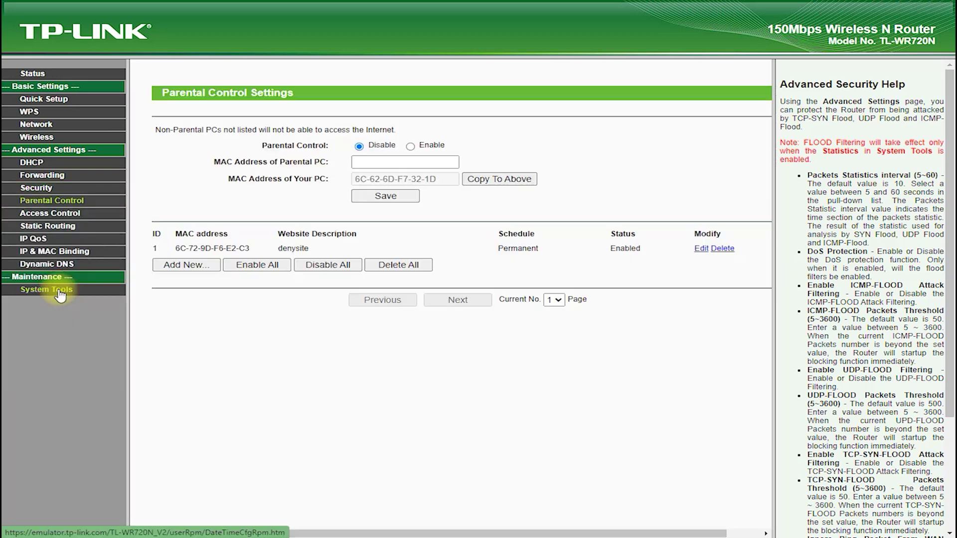
{"action": "left_click", "coordinate": [68, 214]}
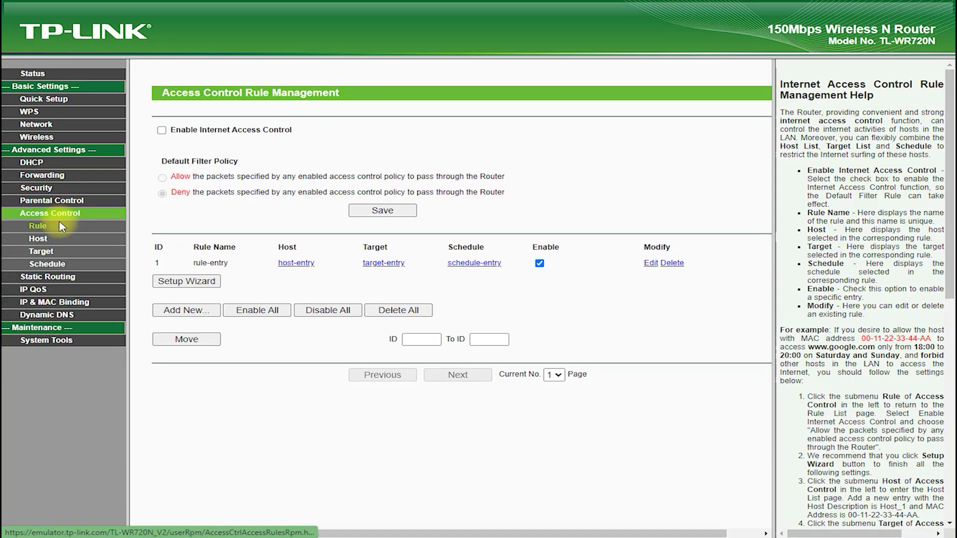
{"action": "left_click", "coordinate": [39, 242]}
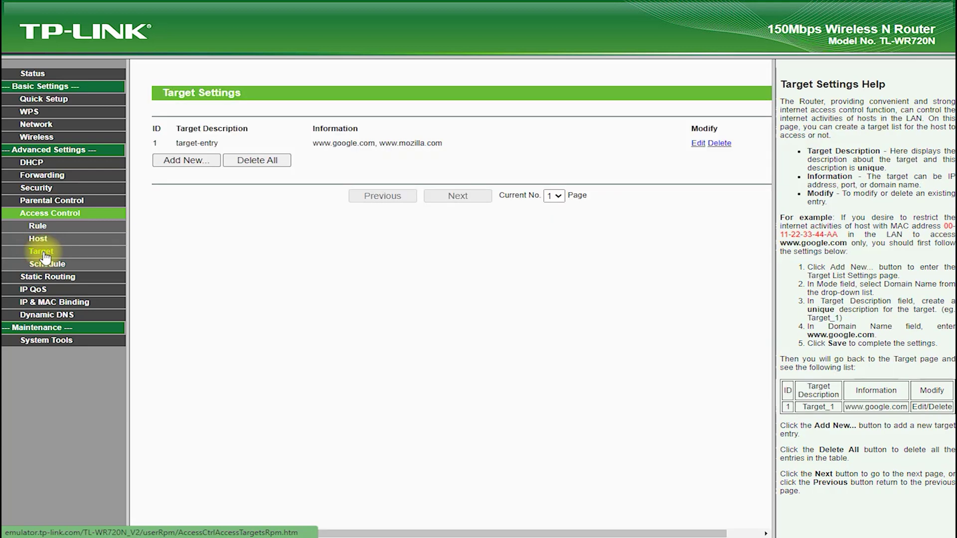
{"action": "left_click", "coordinate": [44, 265]}
{"action": "left_click", "coordinate": [45, 275]}
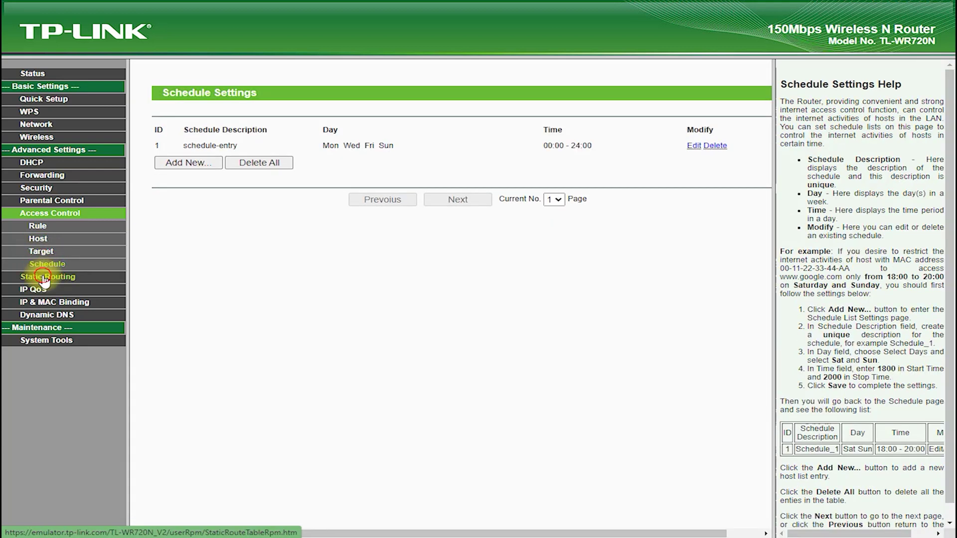
View IP QoS, IP & MAC Binding and the ARP list, then open Dynamic DNS.
{"action": "left_click", "coordinate": [43, 256]}
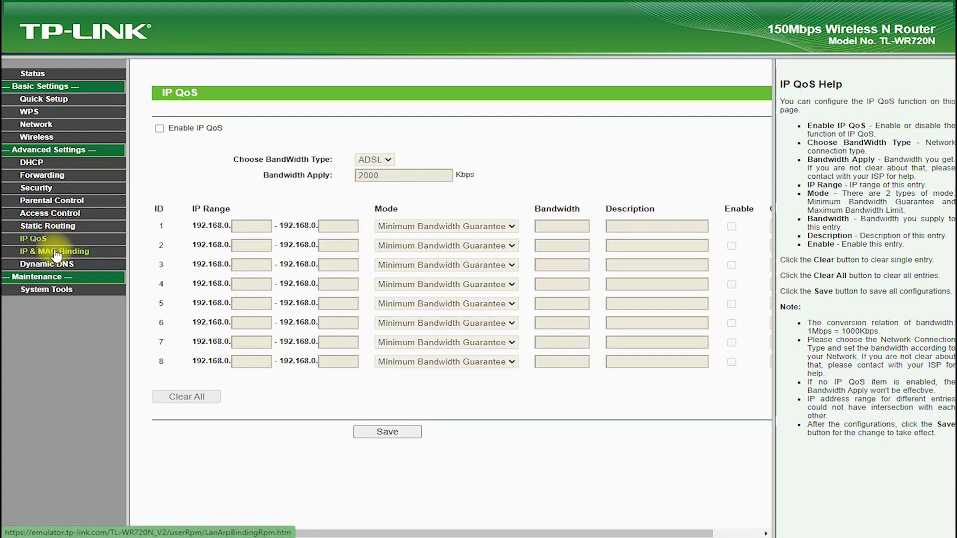
{"action": "left_click", "coordinate": [55, 253]}
{"action": "left_click", "coordinate": [45, 278]}
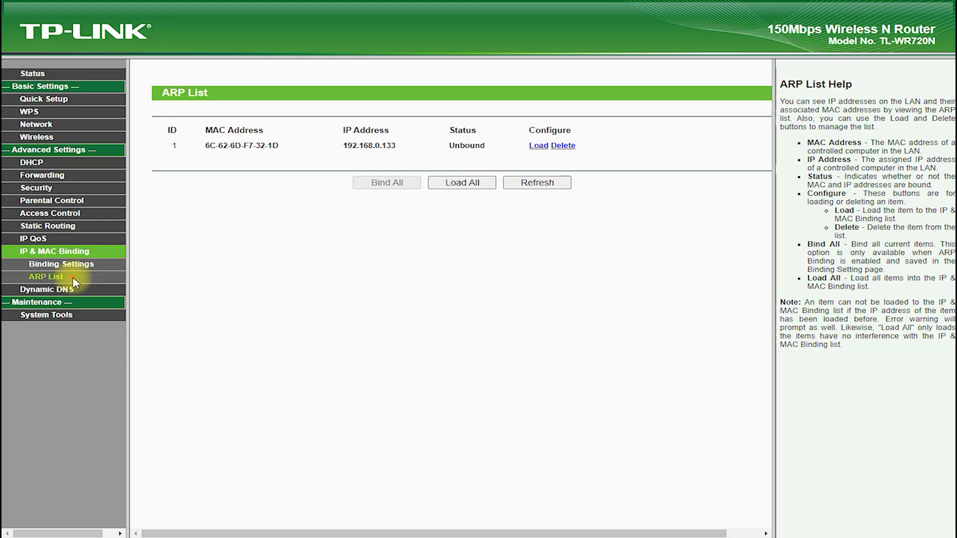
{"action": "mouse_move", "coordinate": [73, 283]}
{"action": "left_mouse_down"}
{"action": "mouse_move", "coordinate": [172, 214]}
{"action": "mouse_move", "coordinate": [176, 172]}
{"action": "mouse_move", "coordinate": [209, 149]}
{"action": "left_mouse_up"}
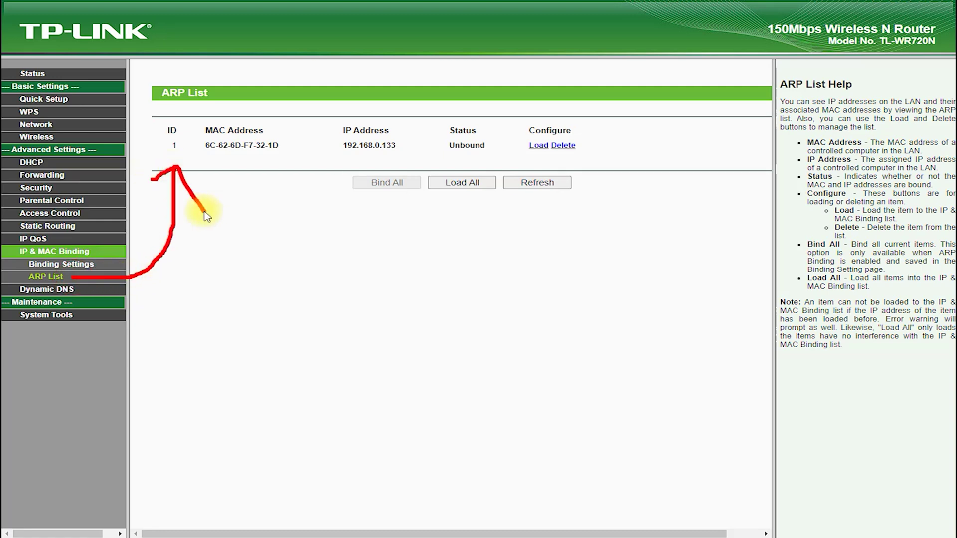
{"action": "key", "text": "Escape"}
{"action": "left_click", "coordinate": [89, 290]}
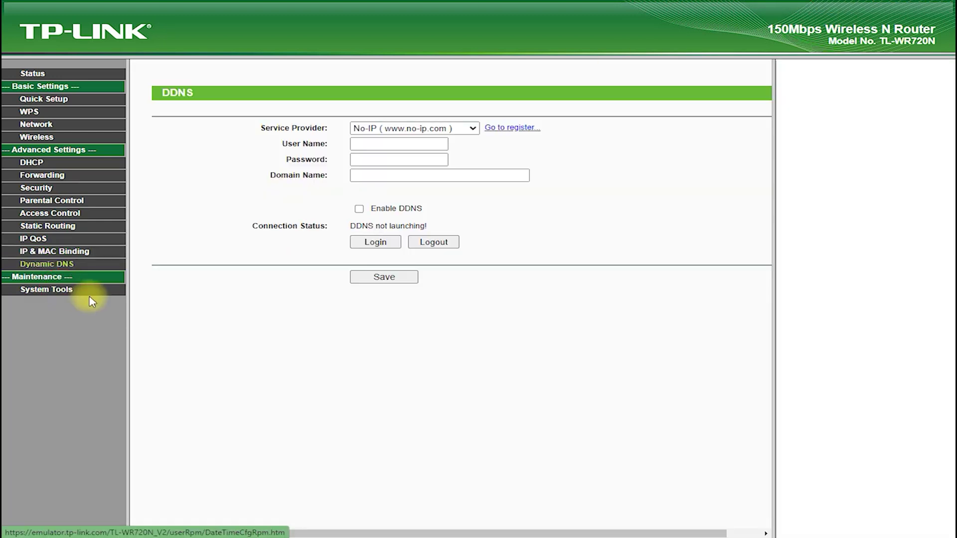
View the System Time, Diagnostic and Firmware Upgrade pages, marking the upgrade form with an arrow.
{"action": "left_click", "coordinate": [44, 289]}
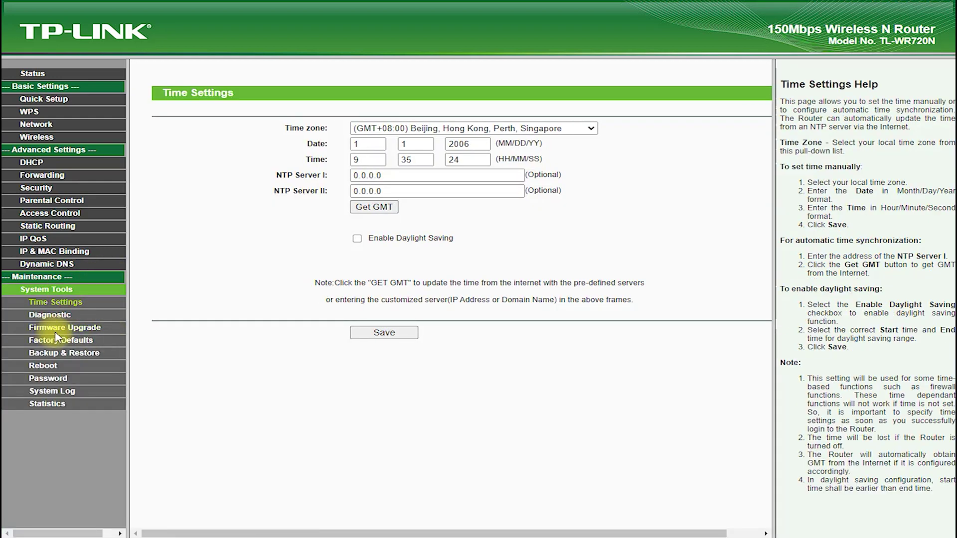
{"action": "left_click", "coordinate": [59, 315]}
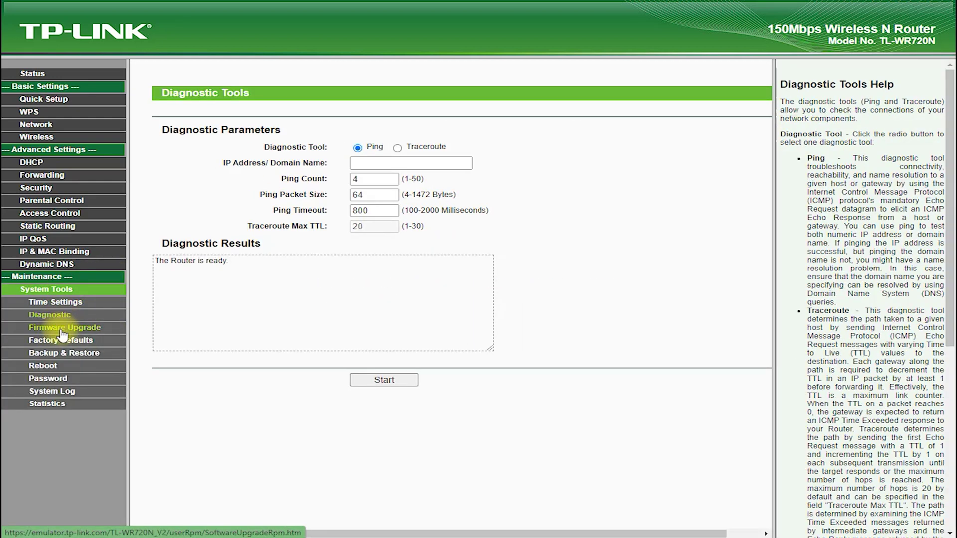
{"action": "left_click", "coordinate": [62, 329]}
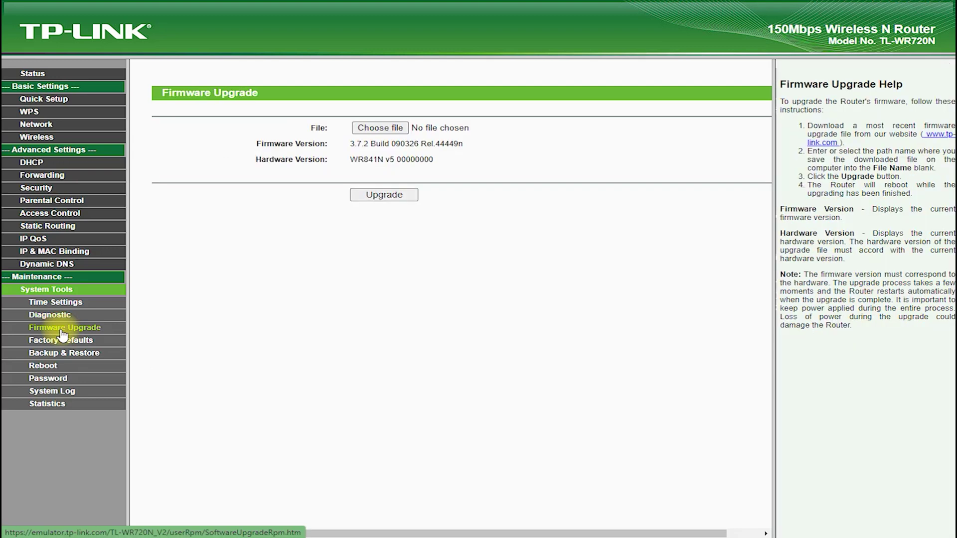
{"action": "mouse_move", "coordinate": [127, 328]}
{"action": "left_mouse_down"}
{"action": "mouse_move", "coordinate": [170, 298]}
{"action": "mouse_move", "coordinate": [201, 122]}
{"action": "mouse_move", "coordinate": [230, 132]}
{"action": "left_mouse_up"}
{"action": "left_click", "coordinate": [321, 135]}
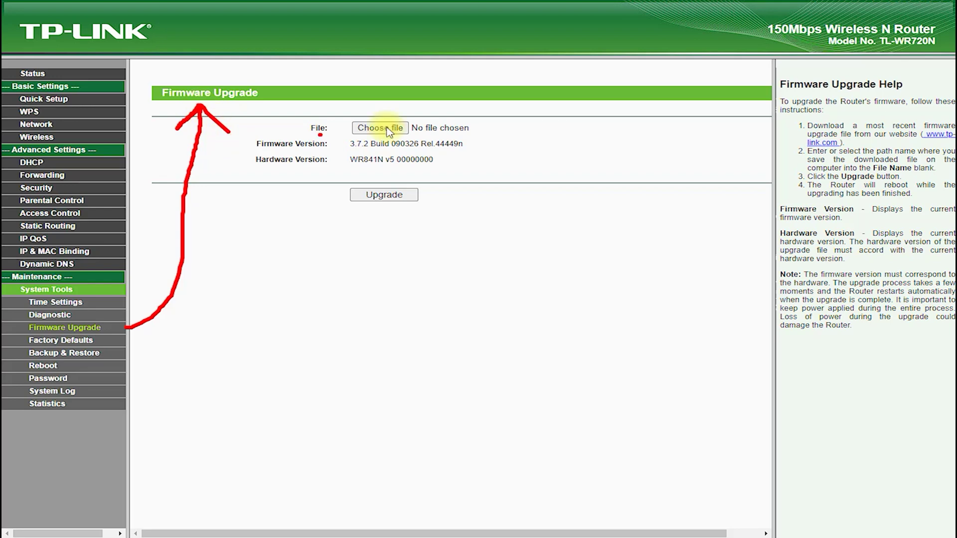
Step through Factory Defaults, Backup & Restore, Reboot, Password, System Log and Statistics pages.
{"action": "left_click", "coordinate": [59, 341]}
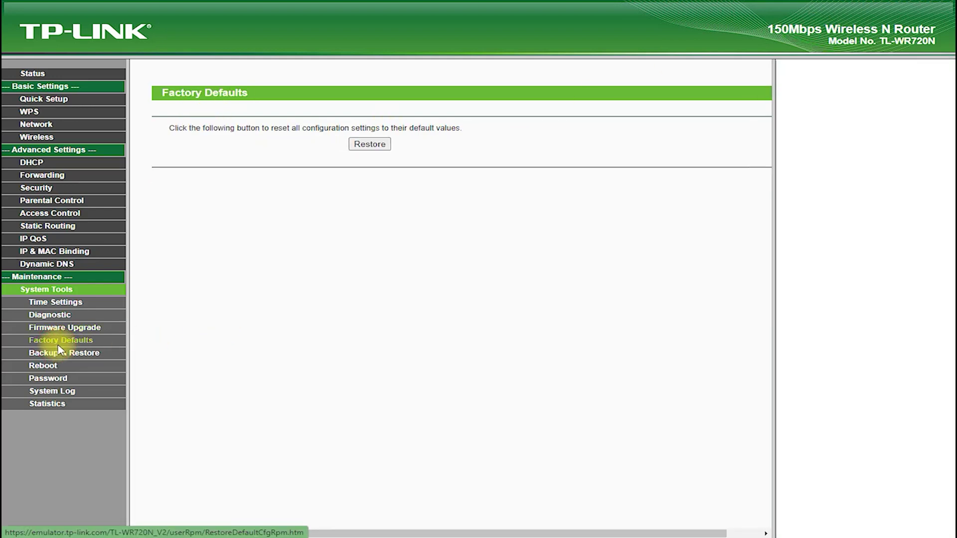
{"action": "left_click", "coordinate": [83, 353]}
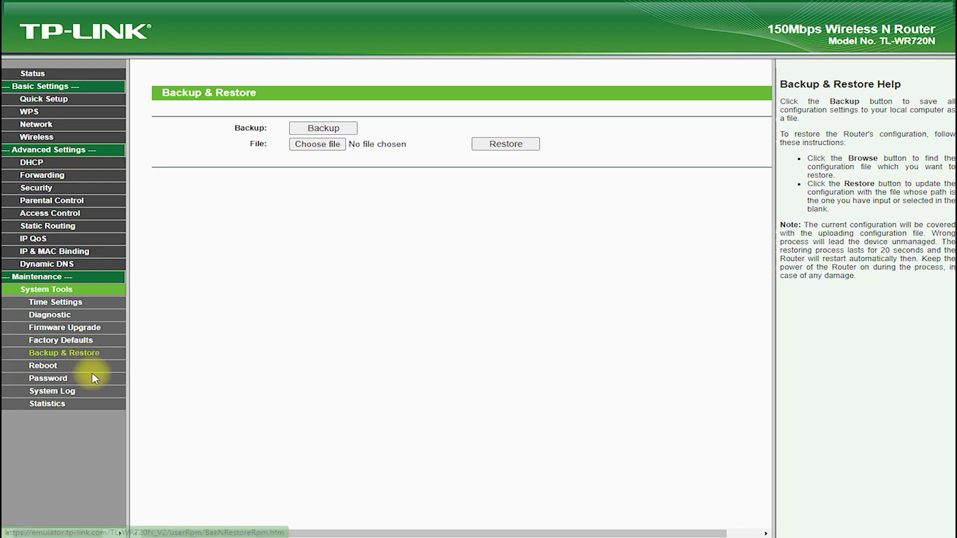
{"action": "left_click", "coordinate": [40, 368]}
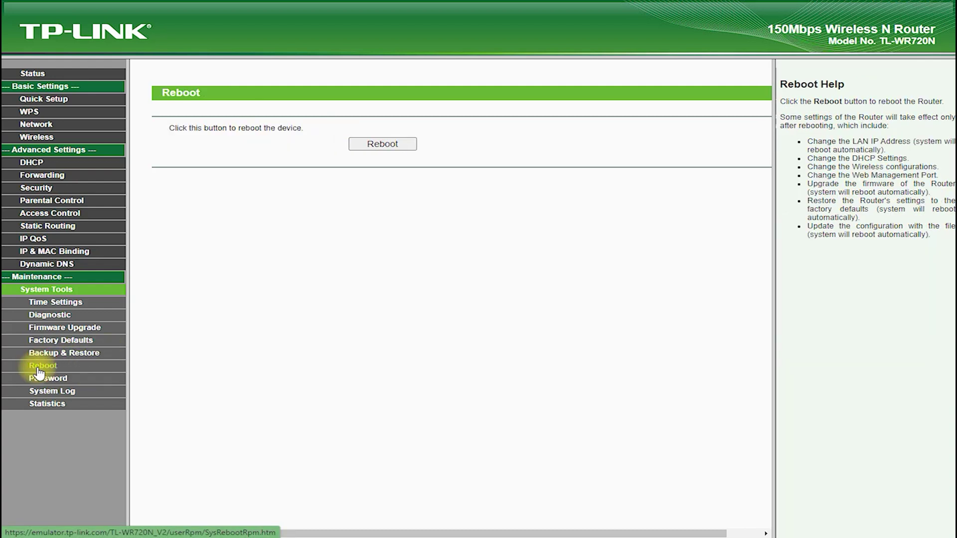
{"action": "left_click", "coordinate": [48, 380]}
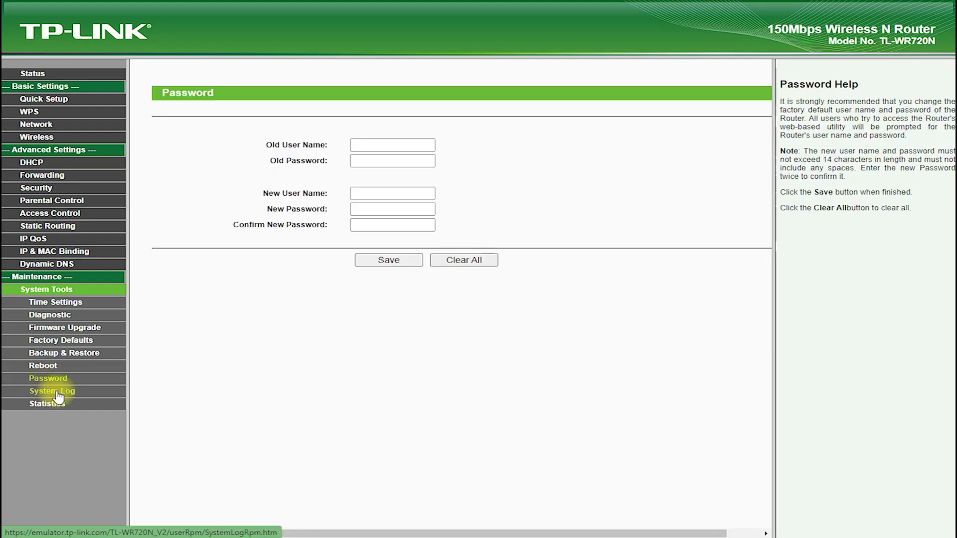
{"action": "left_click", "coordinate": [59, 395]}
{"action": "left_click", "coordinate": [58, 406]}
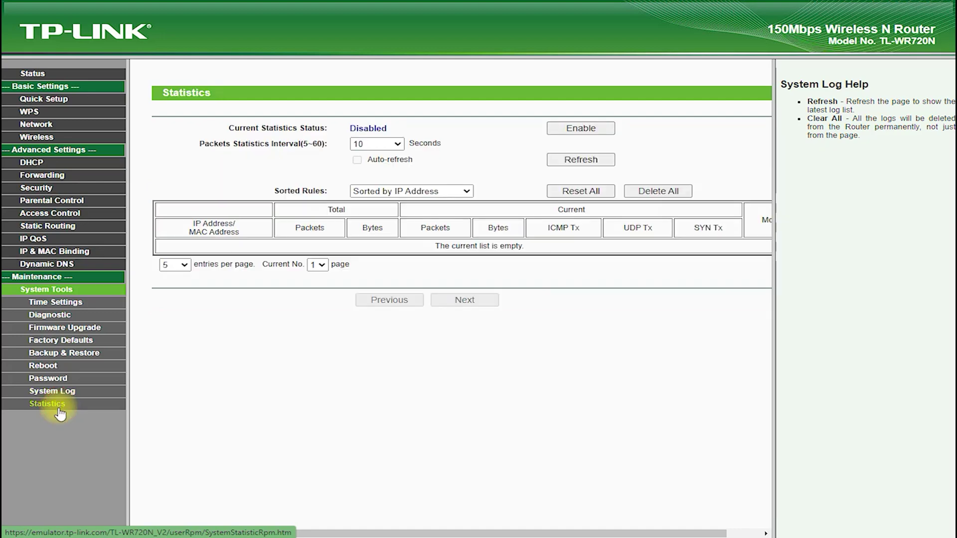